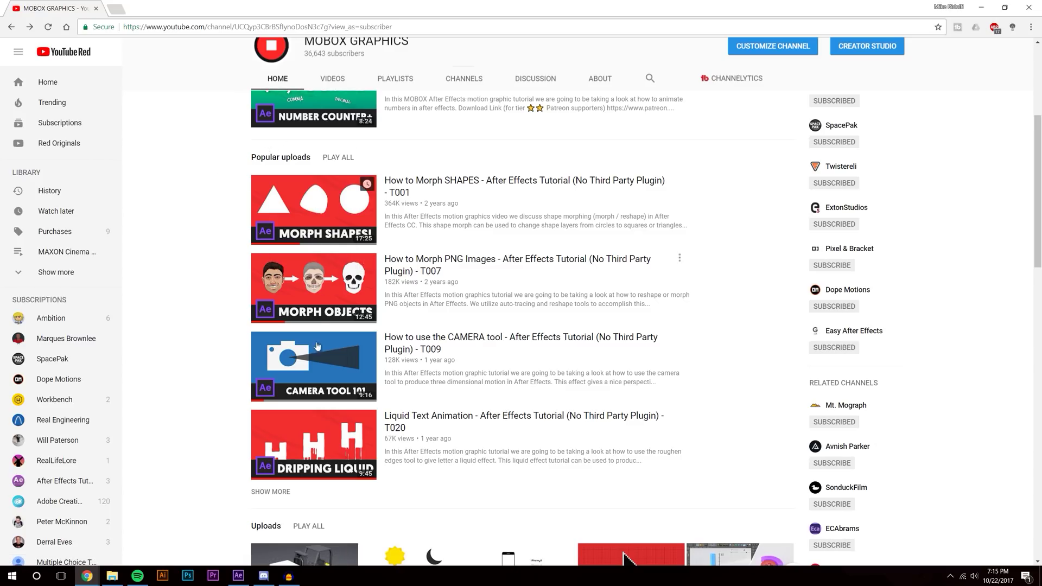
Look through the MOBOX GRAPHICS channel's full list of popular uploads and minimize the browser.
left_click(275, 492)
scroll(232, 359, "down", 5)
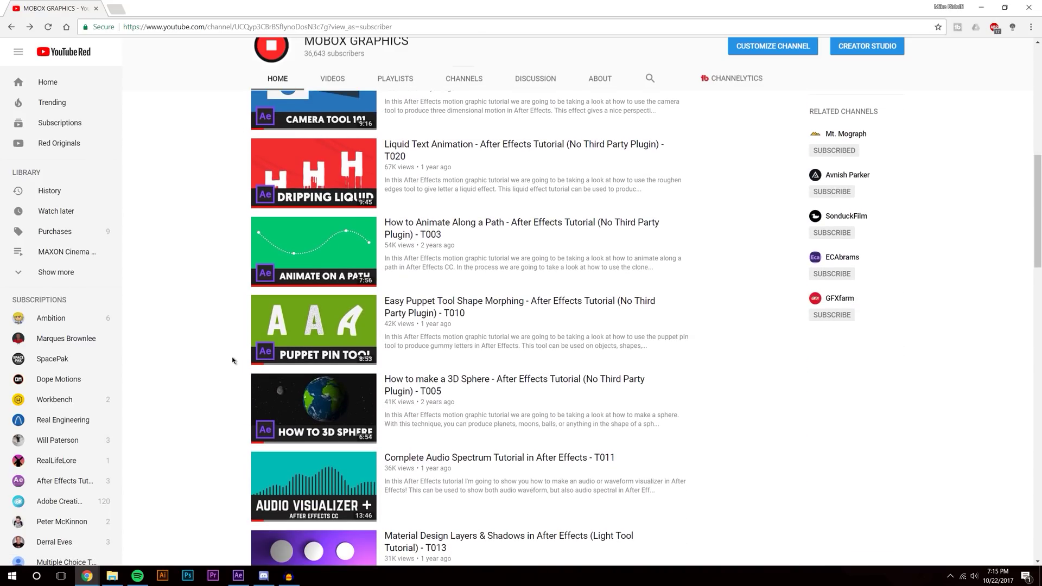
scroll(232, 360, "down", 8)
scroll(231, 358, "up", 9)
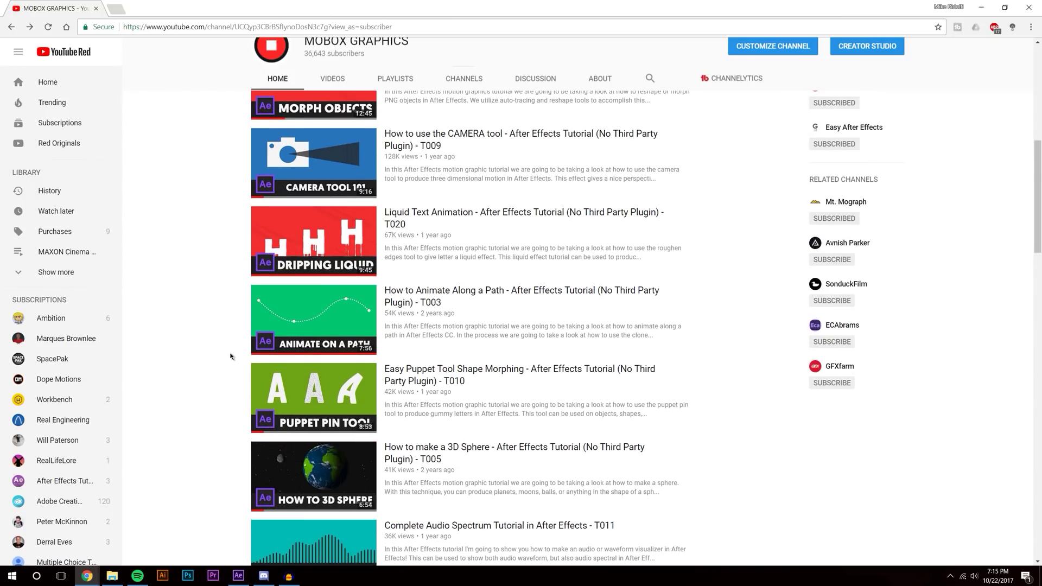
scroll(230, 356, "up", 8)
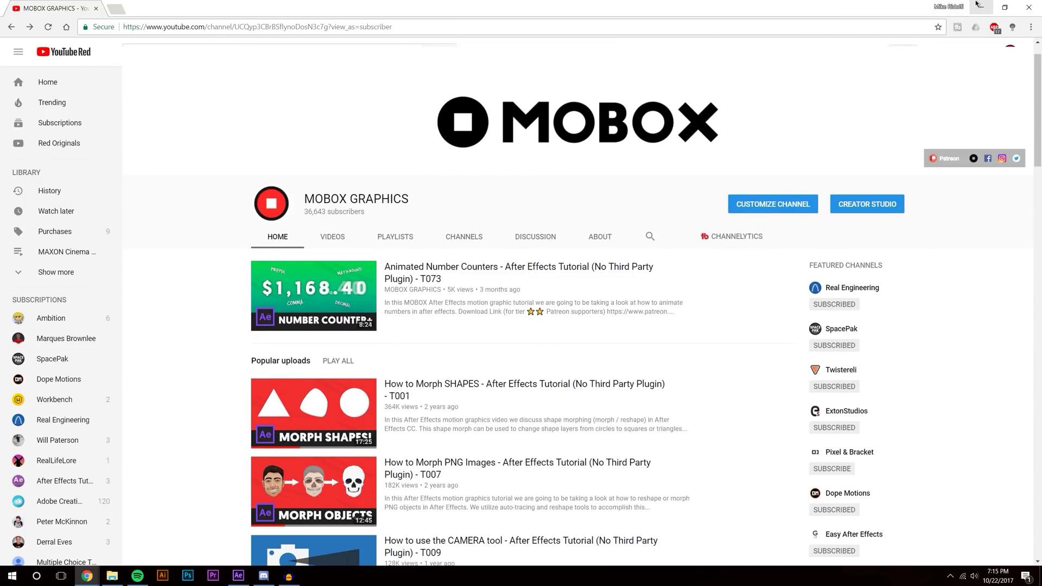
left_click(977, 6)
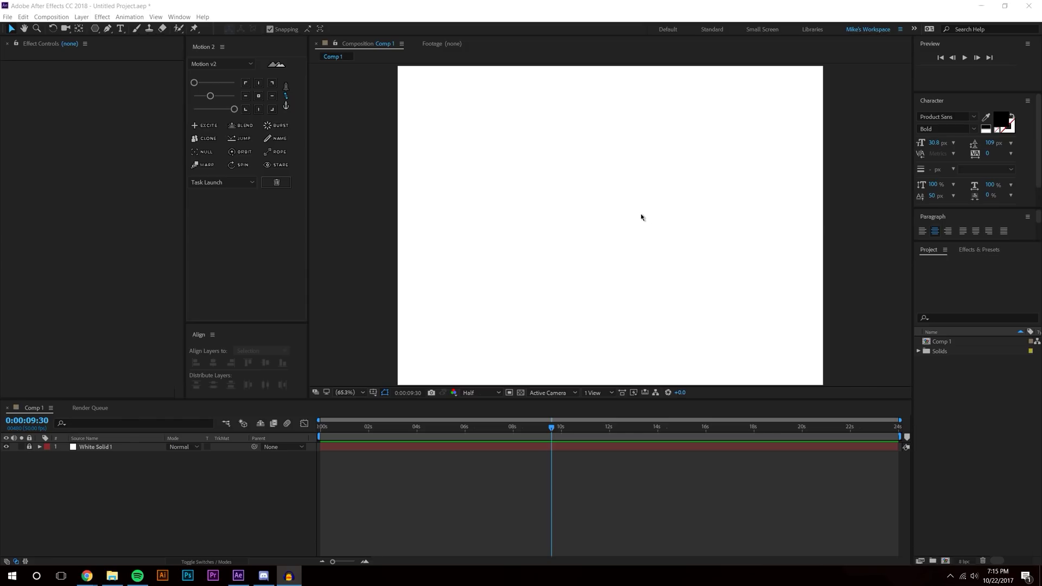
Bring up the ScriptUI Panels folder in File Explorer to check the installed scripts, and minimize it.
right_click(111, 574)
left_click(110, 573)
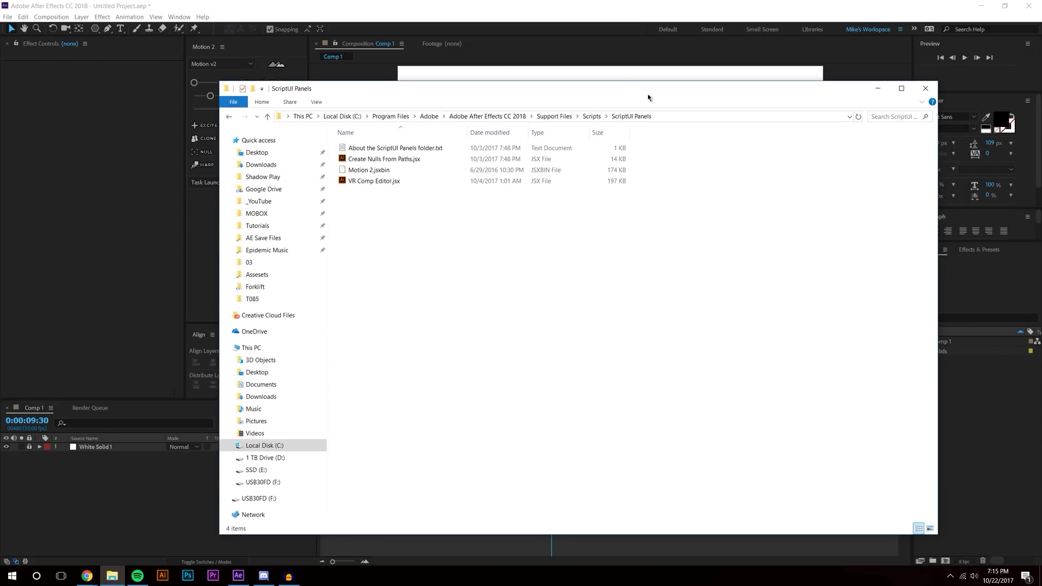
left_click_drag(647, 94, 649, 80)
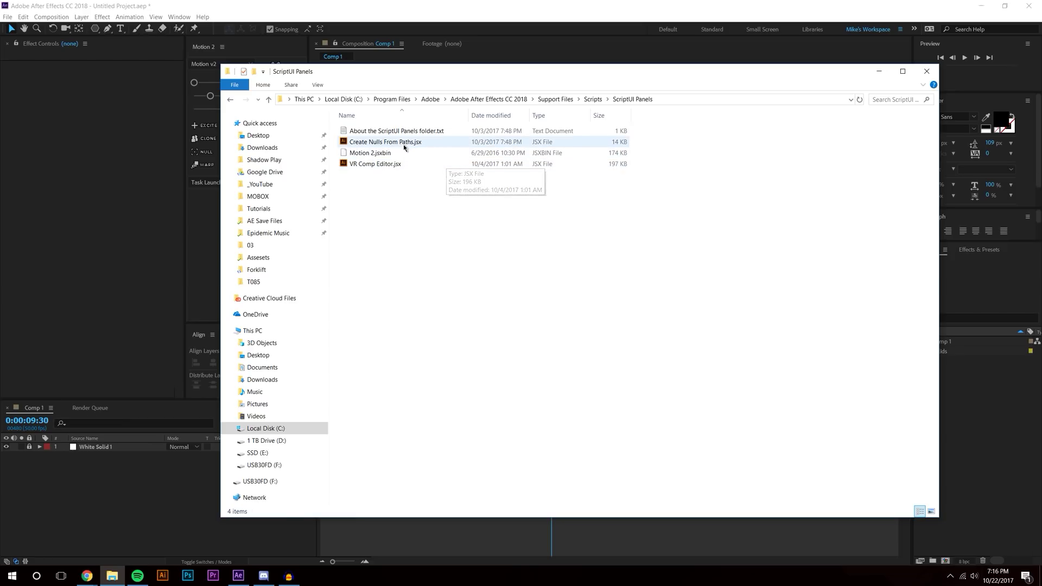
left_click(879, 72)
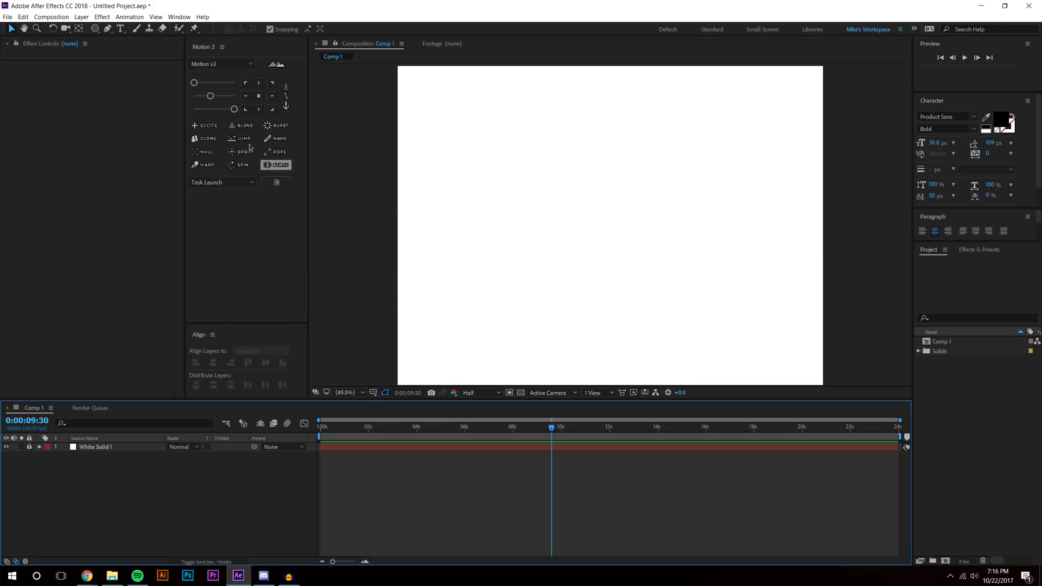
Draw a blue square with the Rectangle tool and centre it and its anchor point in the composition.
left_click(95, 29)
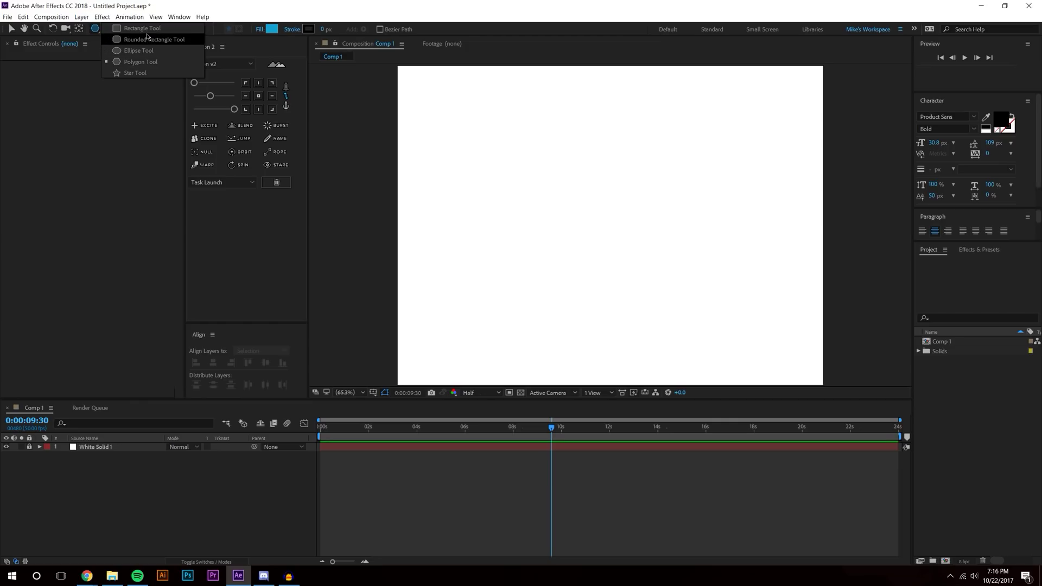
left_click(143, 28)
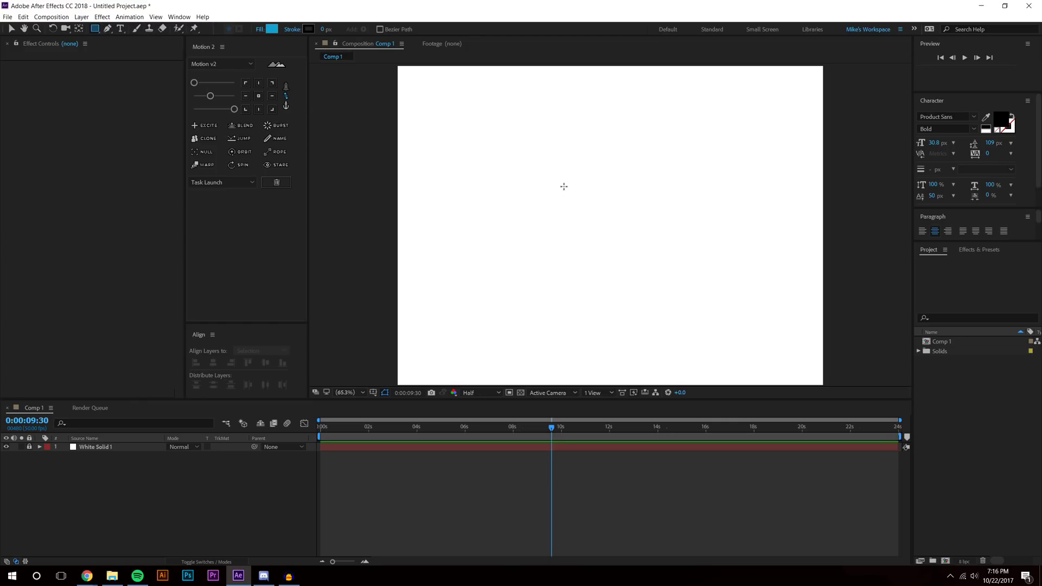
left_click_drag(564, 170, 667, 273)
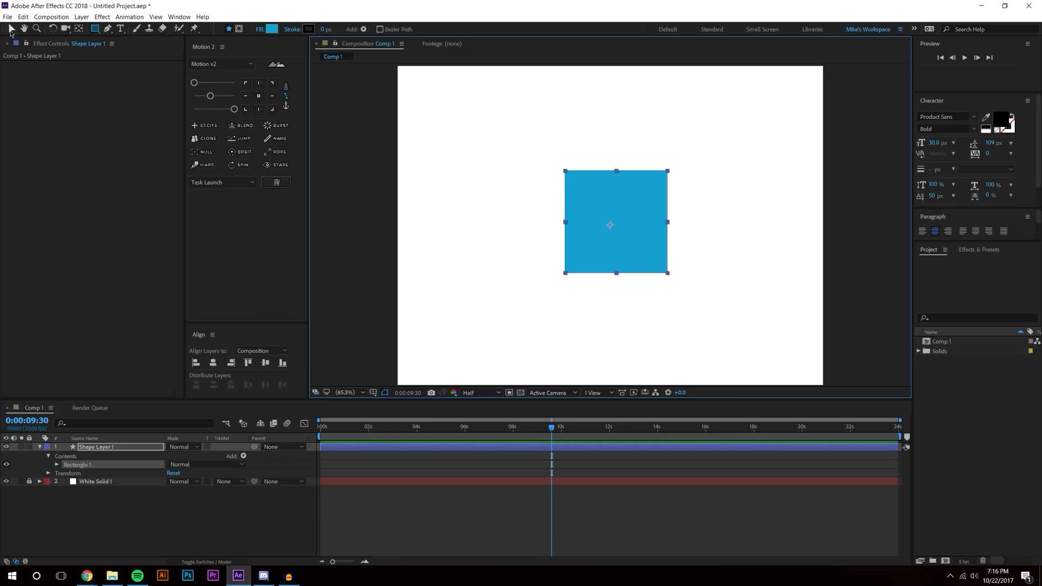
left_click(11, 28)
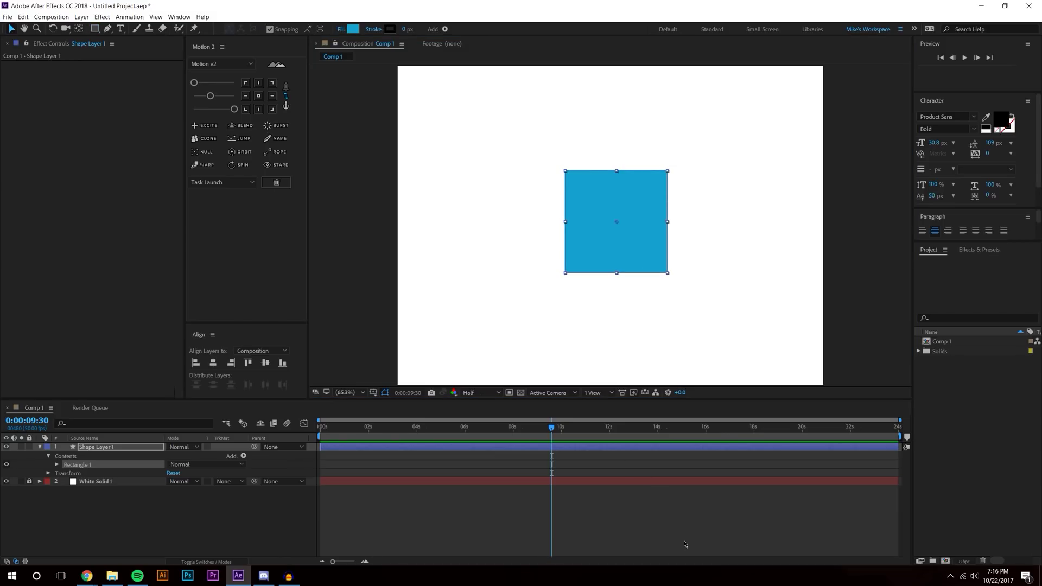
left_click(258, 95)
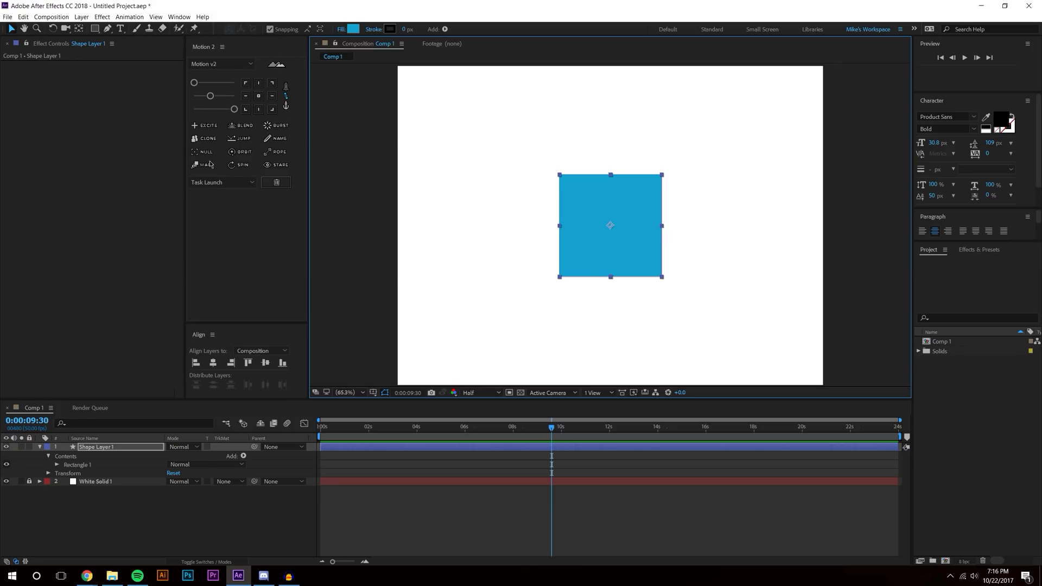
left_click_drag(259, 323, 256, 234)
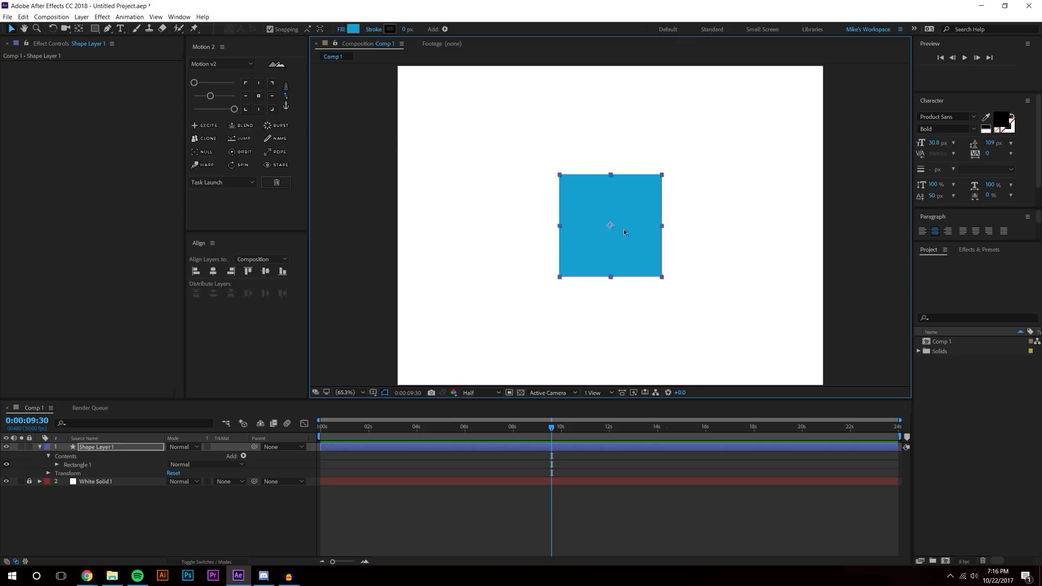
key("y")
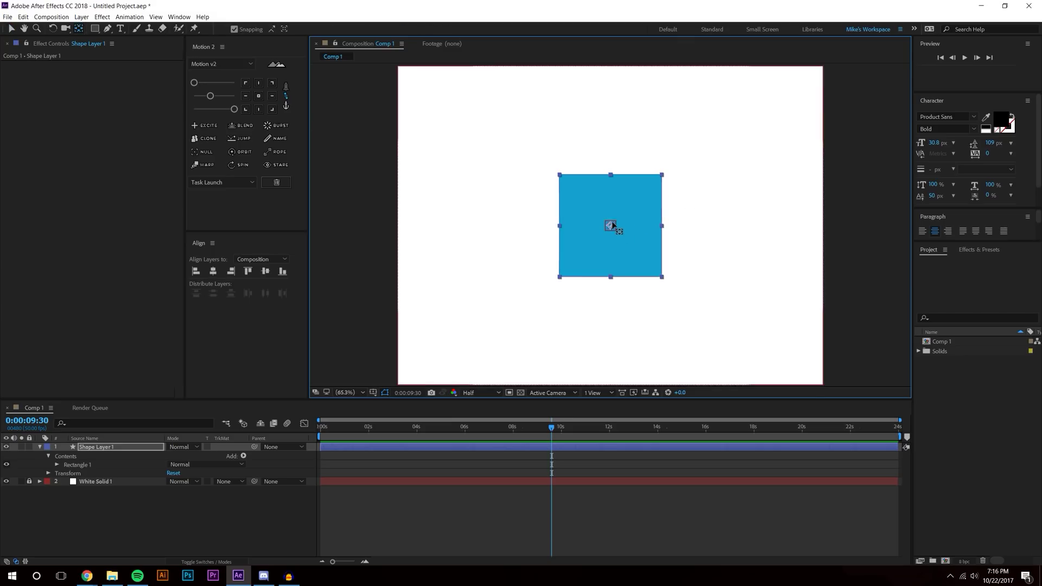
left_click(11, 28)
left_click(100, 478)
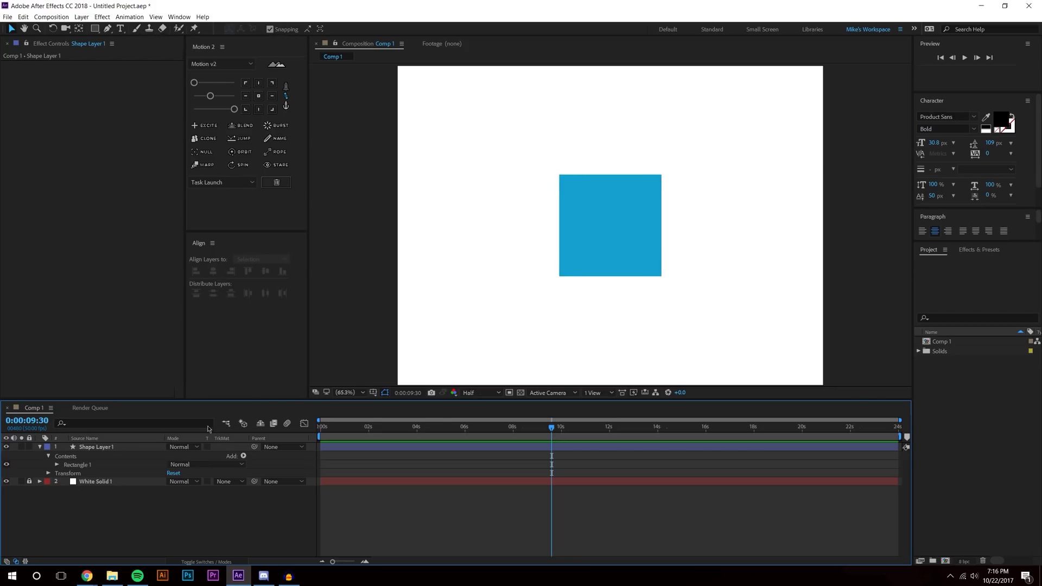
Convert the rectangle path inside Shape Layer 1 to a Bezier path.
left_click(40, 446)
left_click(40, 447)
left_click(56, 465)
right_click(85, 474)
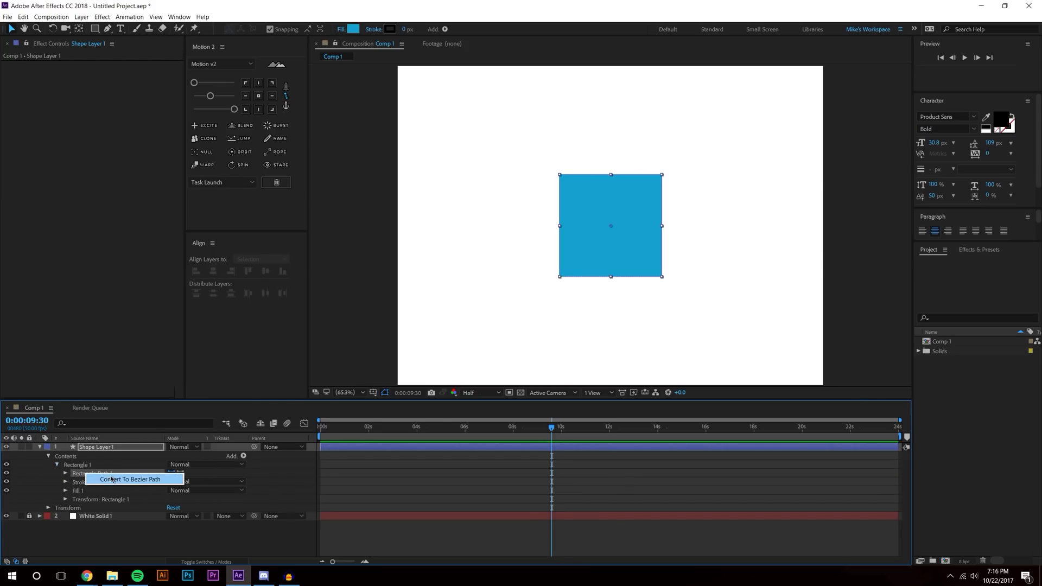
left_click(114, 479)
left_click(652, 543)
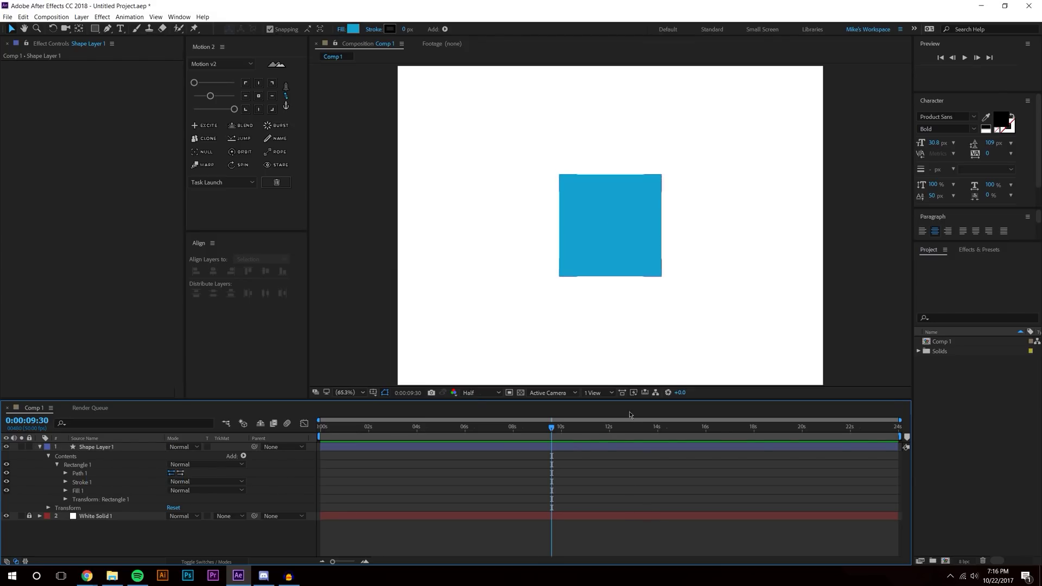
Examine the converted square's outline and corner points up close.
left_click(603, 224)
scroll(600, 222, "up", 1)
double_click(557, 174)
scroll(524, 160, "up", 2)
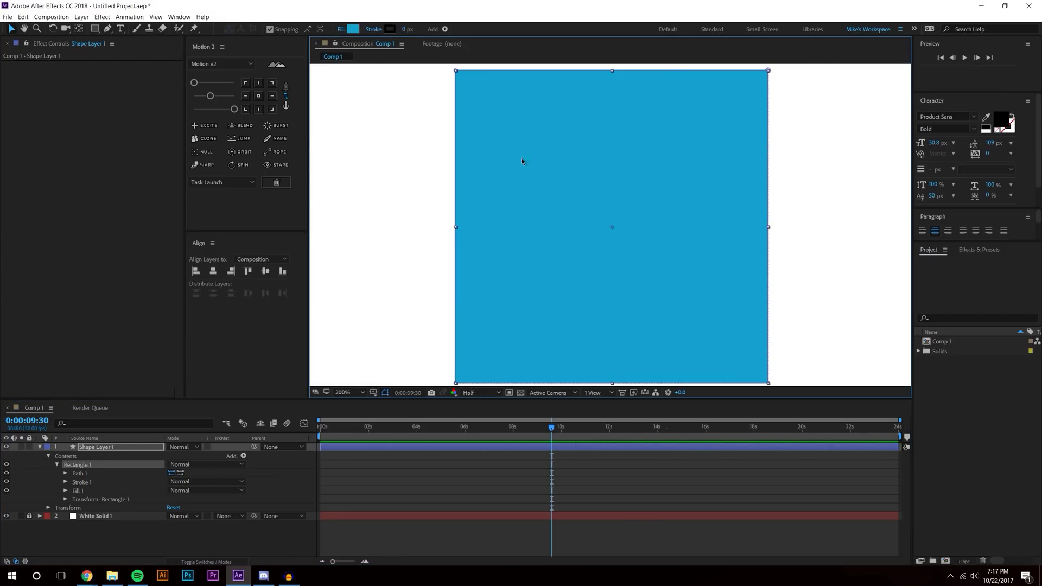
left_click_drag(553, 194, 689, 415)
left_click_drag(422, 158, 498, 229)
scroll(513, 206, "down", 6)
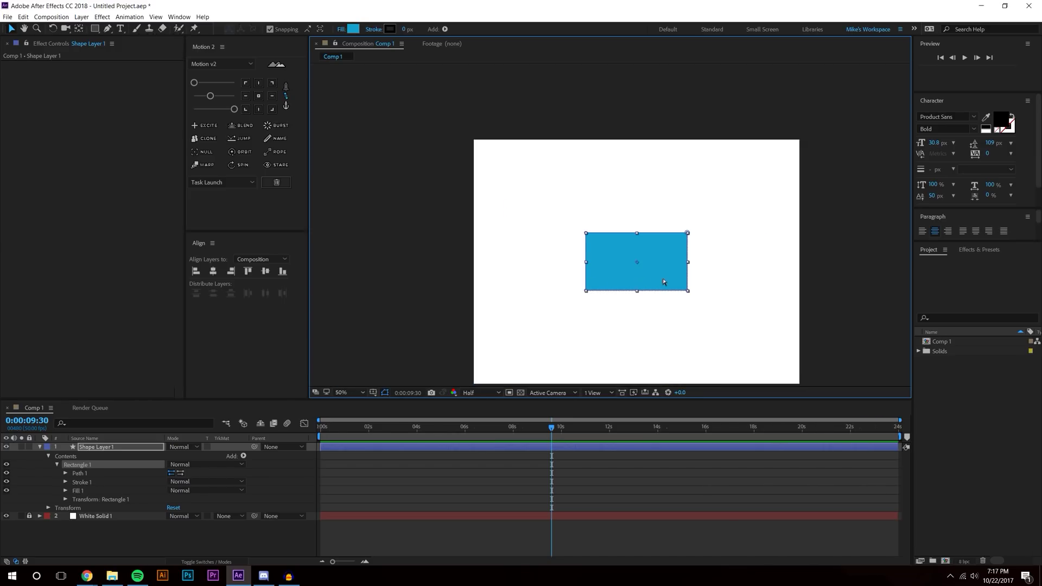
scroll(663, 282, "up", 2)
Add a keyframe for the square's path at 0:00:09:30 and go to 0:00:12:46.
left_click(65, 474)
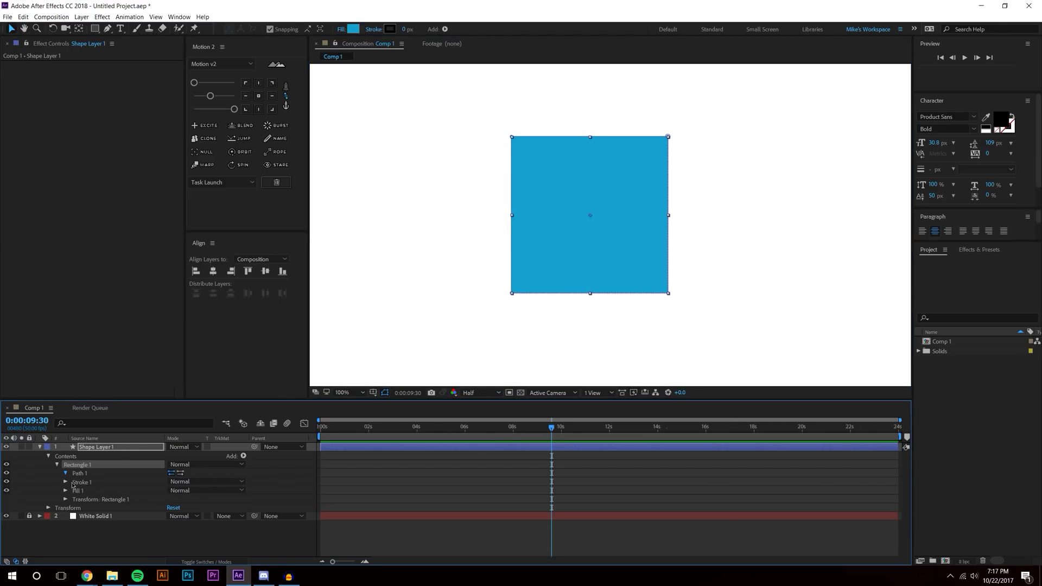
left_click(83, 482)
left_click_drag(593, 432, 631, 428)
left_click(344, 83)
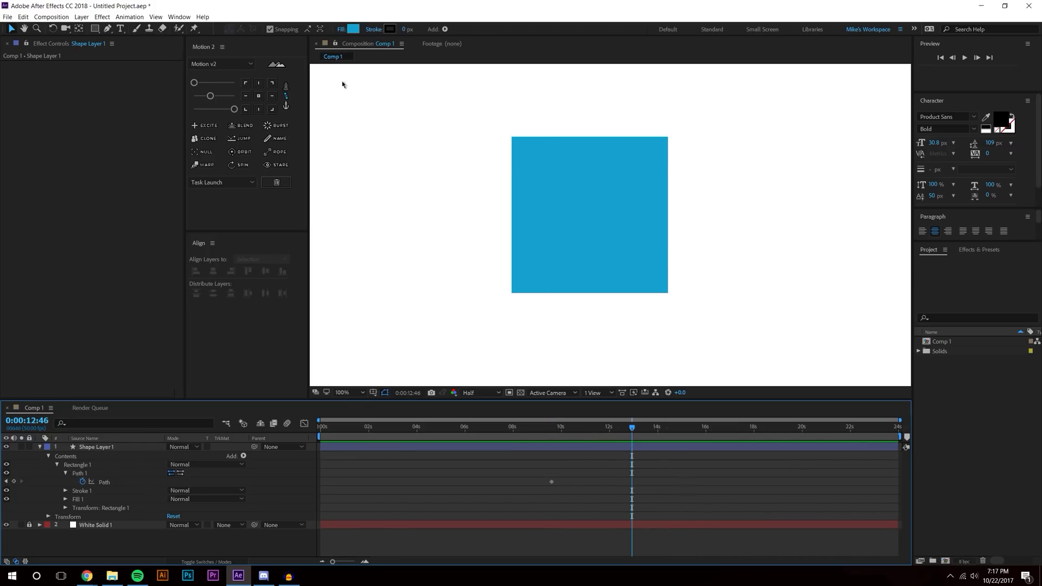
Add two points to the square's left edge with the Pen tool, one near its upper corner and one below the middle.
left_click(526, 172)
key("g")
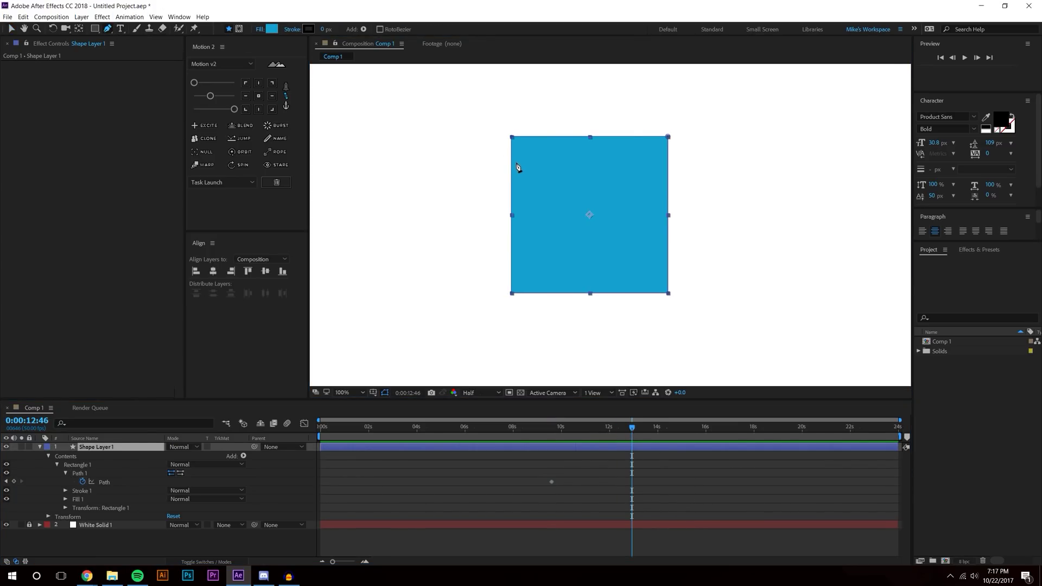
left_click(511, 153)
left_click(511, 238)
left_click(11, 29)
left_click(693, 480)
left_click(543, 266)
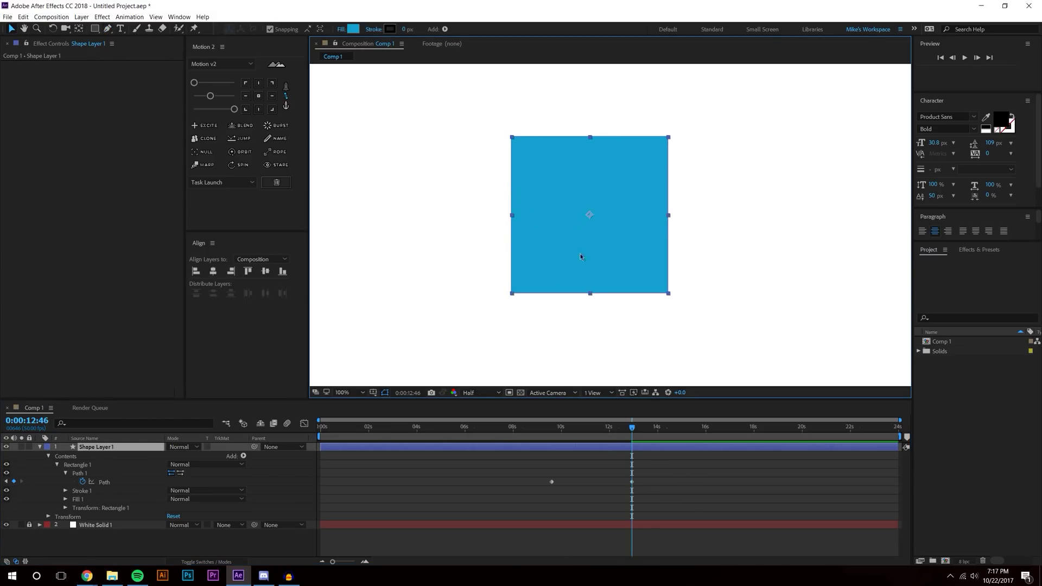
left_click(107, 483)
left_click_drag(512, 153, 442, 155)
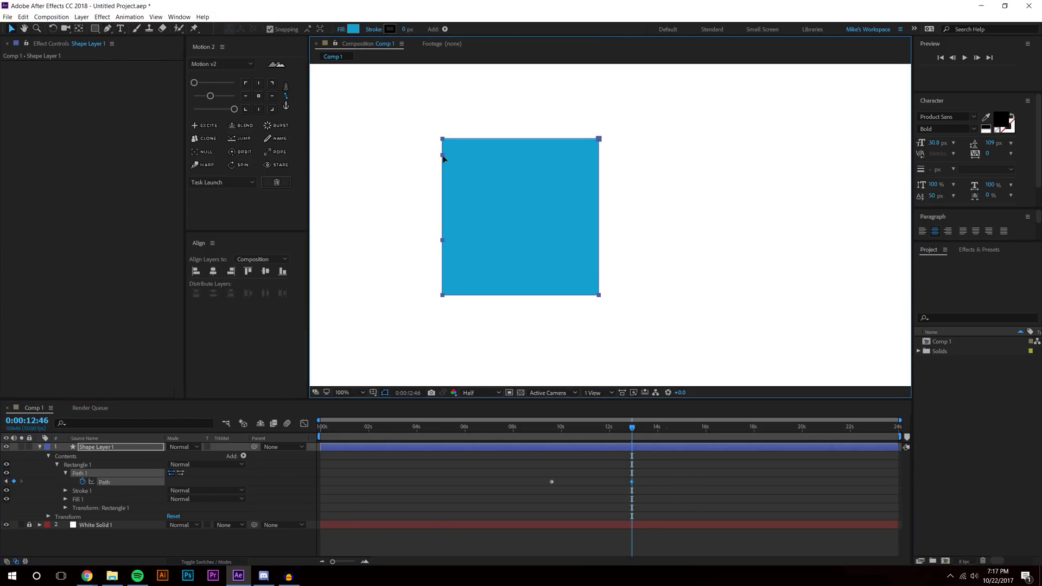
left_click(510, 190)
key("ctrl+z")
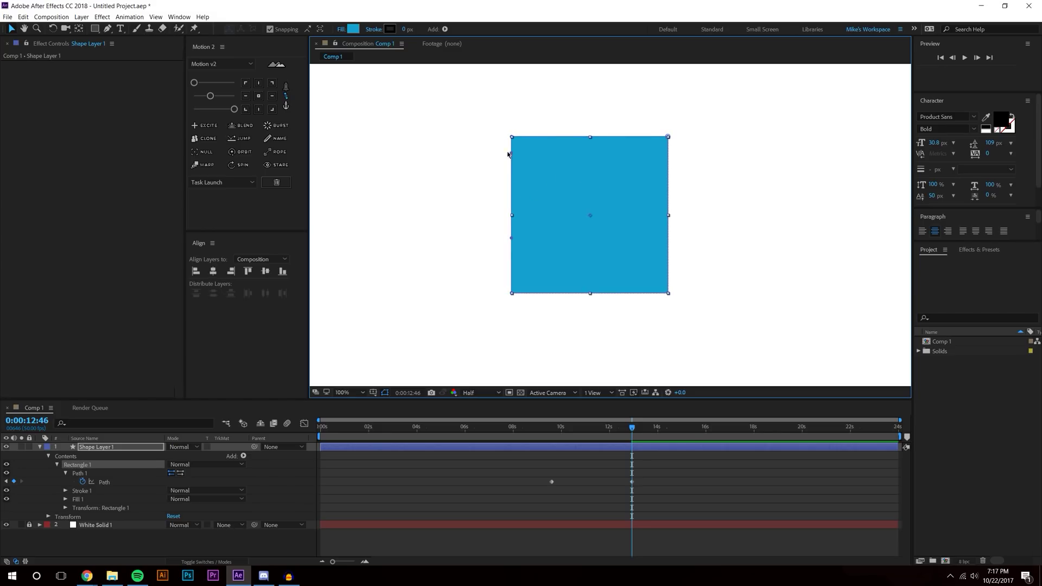
Pull the two added left-edge points and the square's two right corners outward, and preview the path animation up to 0:00:13:01.
left_click_drag(512, 155, 421, 154)
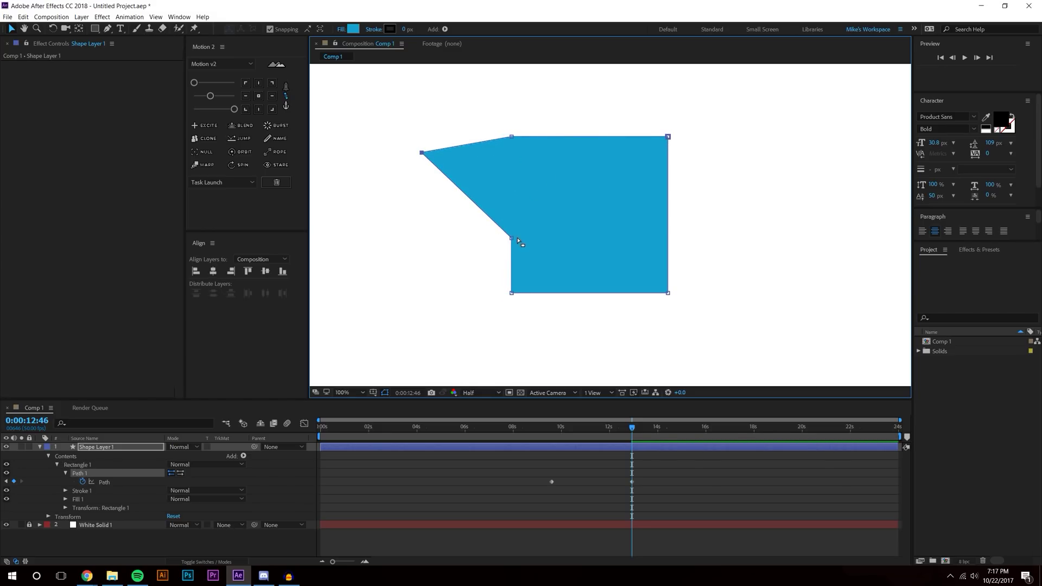
left_click_drag(512, 239, 440, 277)
left_click_drag(668, 293, 711, 372)
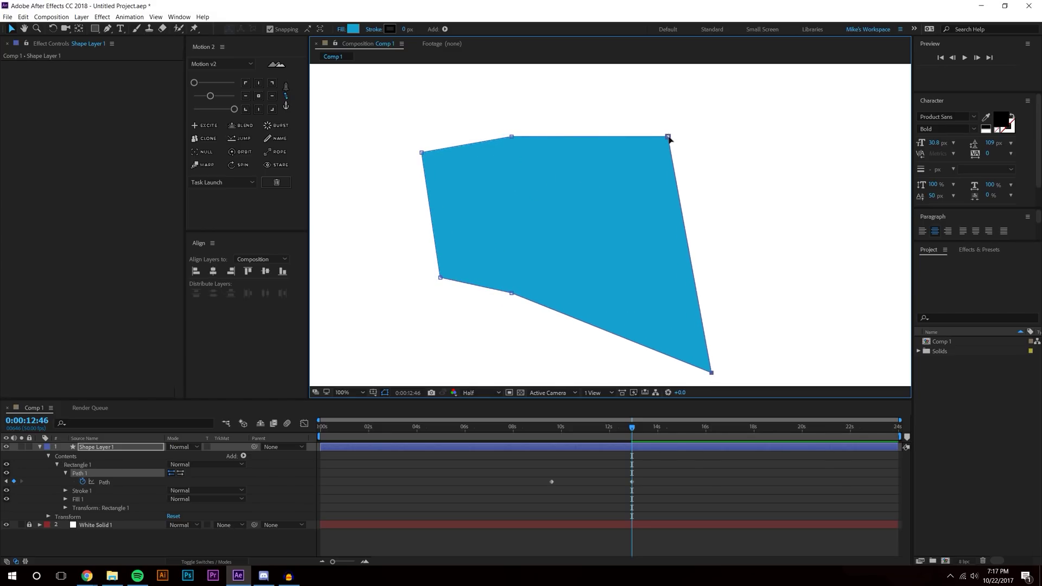
left_click_drag(668, 136, 747, 102)
left_click(619, 456)
mouse_move(617, 432)
left_mouse_down()
mouse_move(547, 432)
mouse_move(640, 431)
mouse_move(585, 431)
mouse_move(551, 450)
mouse_move(604, 448)
mouse_move(633, 431)
left_mouse_up()
left_click(455, 137)
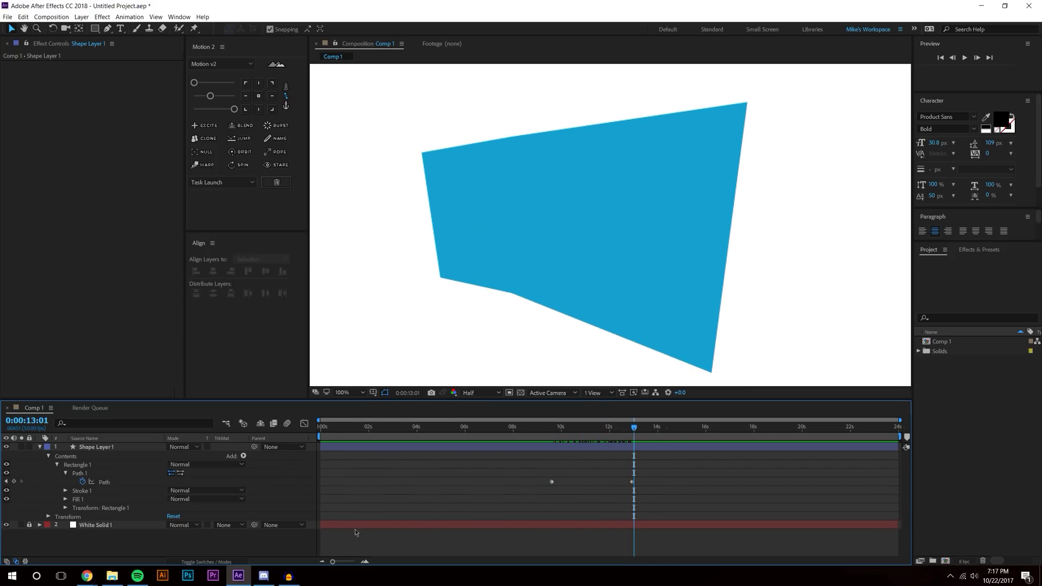
Undo the point moves, the added points and the path keyframes, and deselect the square.
key("ctrl+z")
key("ctrl+z")
key("ctrl+z")
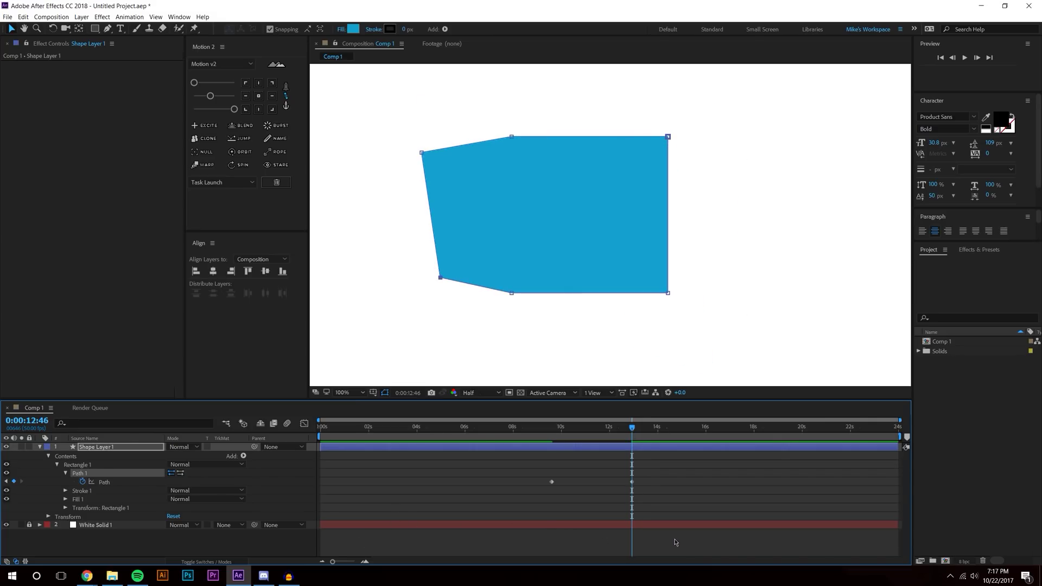
key("Delete")
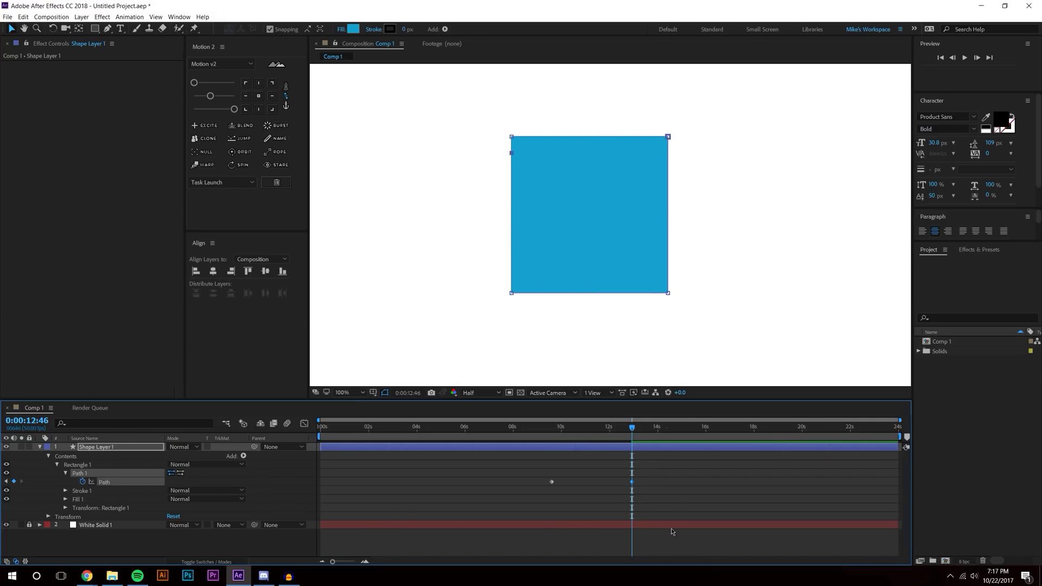
left_click(598, 455)
key("ctrl+z")
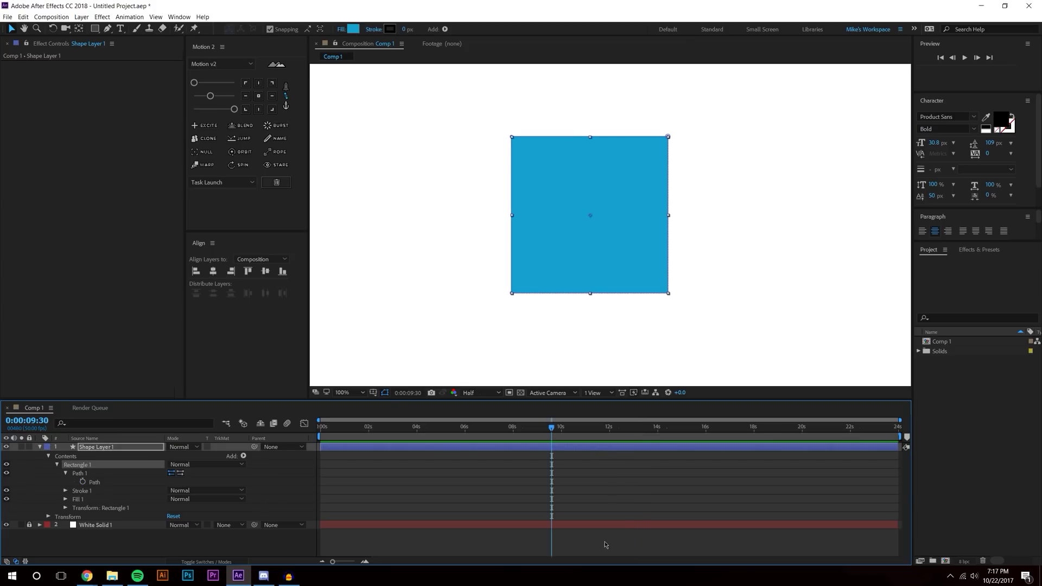
left_click(576, 548)
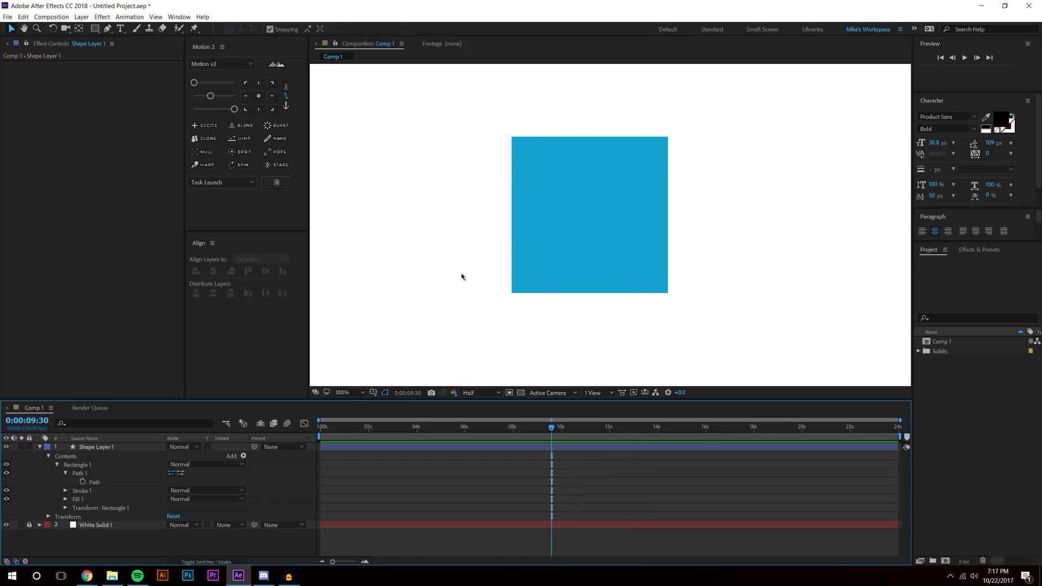
Open the Create Nulls From Paths script panel and widen it enough to show all three options.
left_click(179, 18)
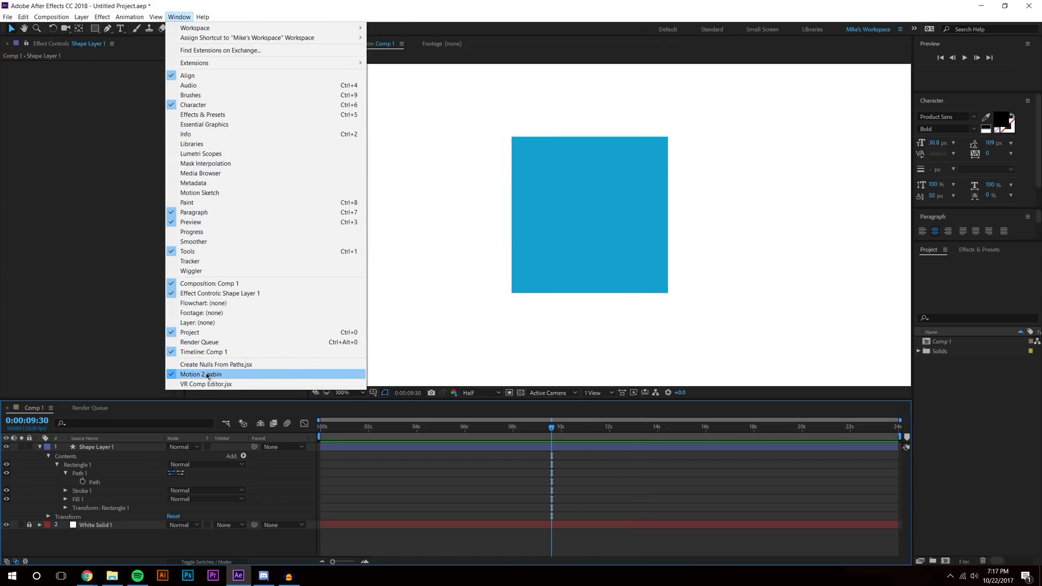
left_click(220, 365)
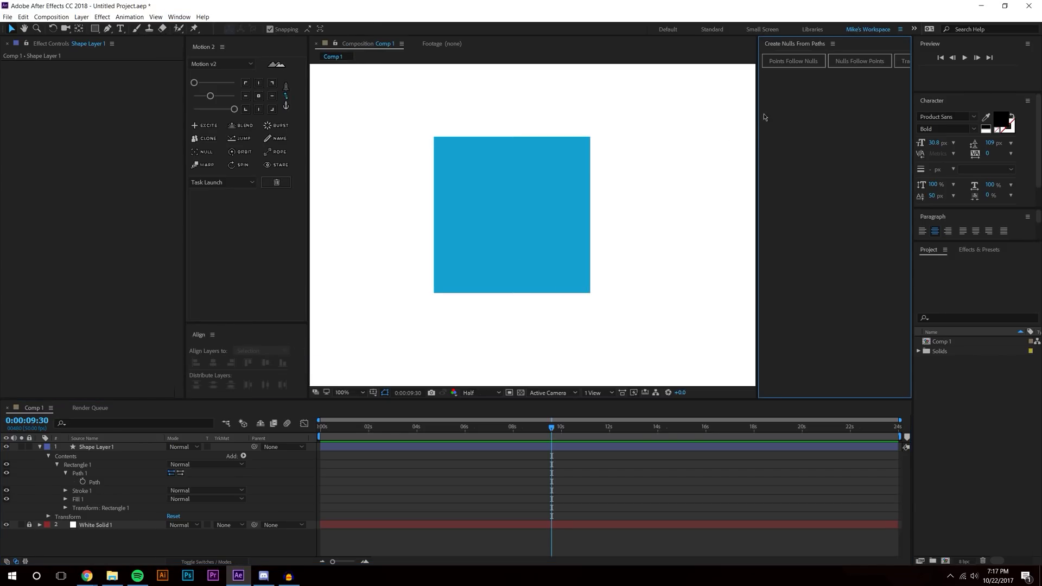
mouse_move(758, 113)
left_mouse_down()
mouse_move(686, 114)
mouse_move(726, 116)
left_mouse_up()
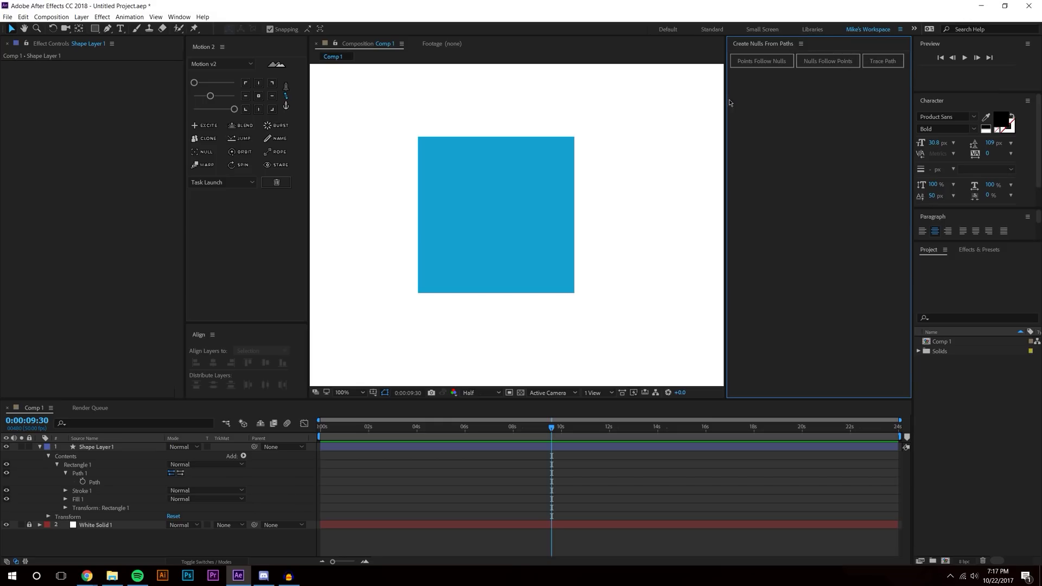
Try Points Follow Nulls on the square's path, move its upper-left null outward, and undo the null setup.
left_click(768, 66)
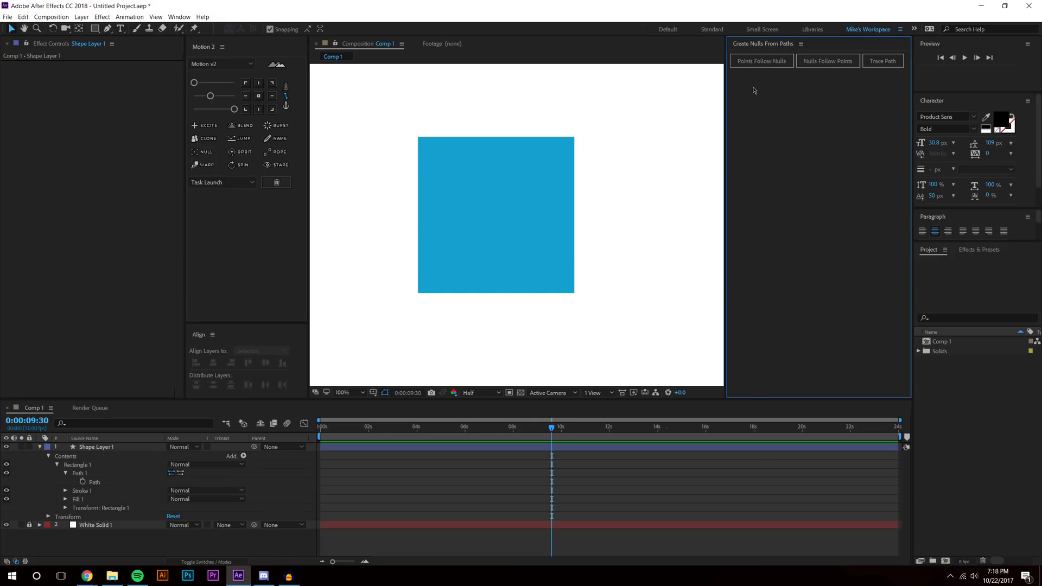
left_click(98, 482)
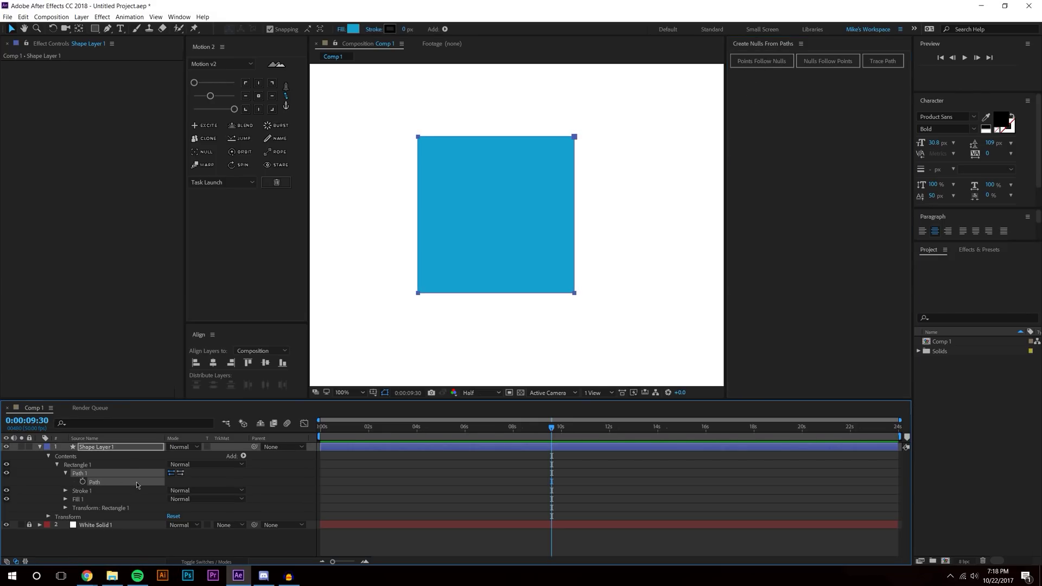
left_click(761, 60)
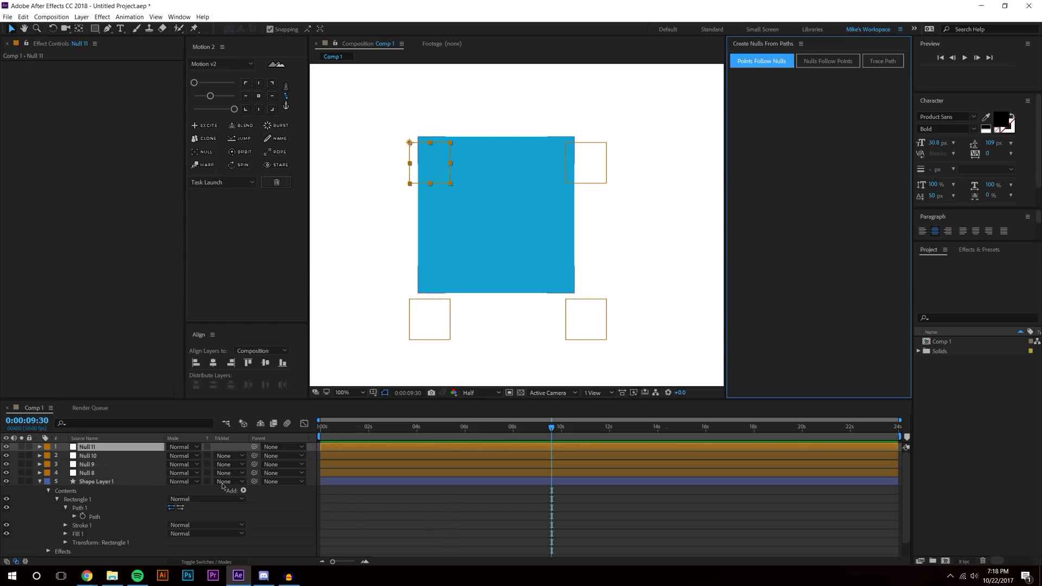
left_click_drag(414, 142, 395, 154)
key("ctrl+z")
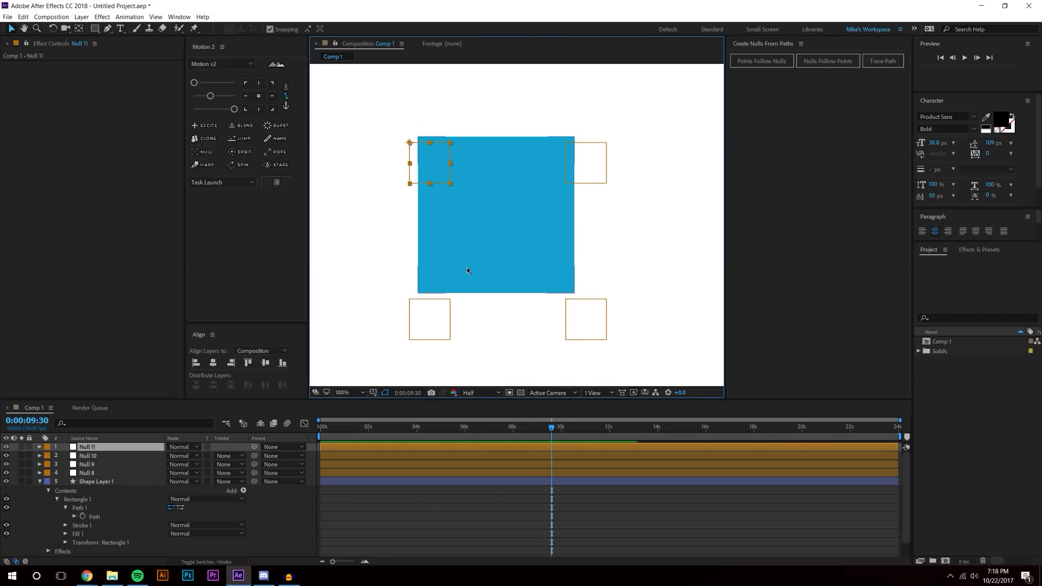
key("ctrl+z")
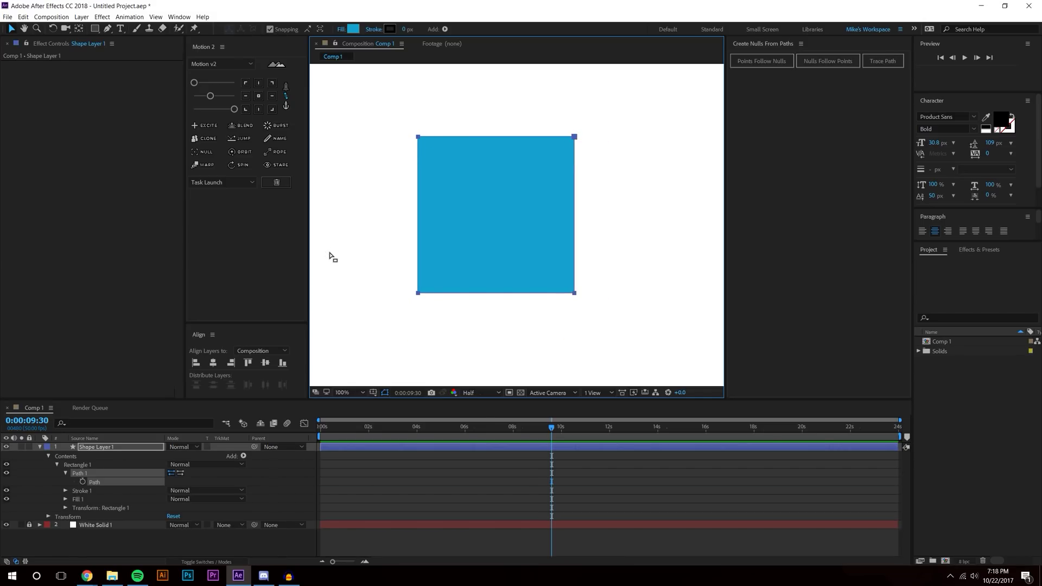
Try Points Follow Nulls on the path with two extra points on the upper and lower edges, and undo it all.
left_click(107, 29)
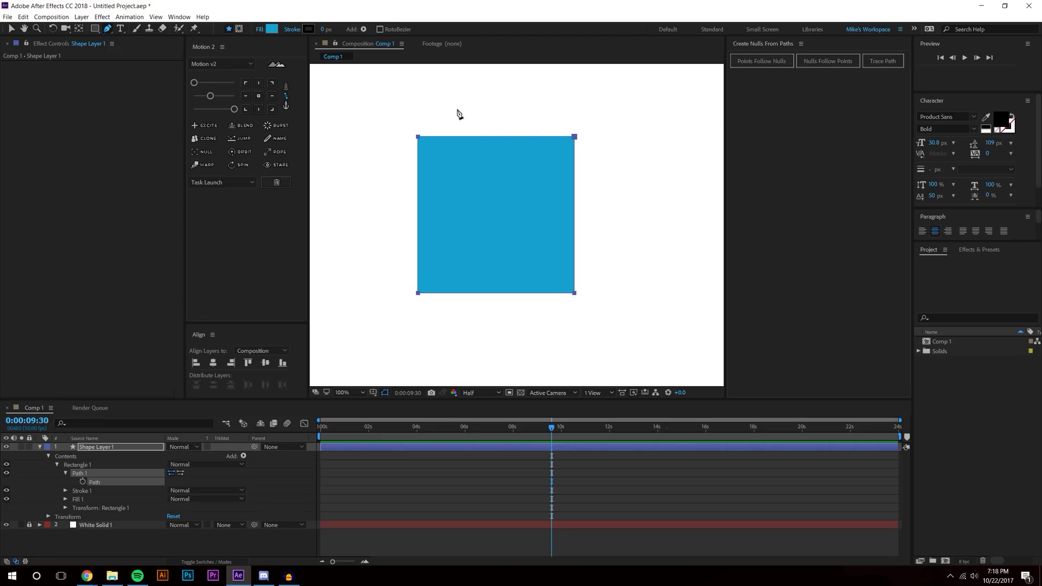
left_click(461, 136)
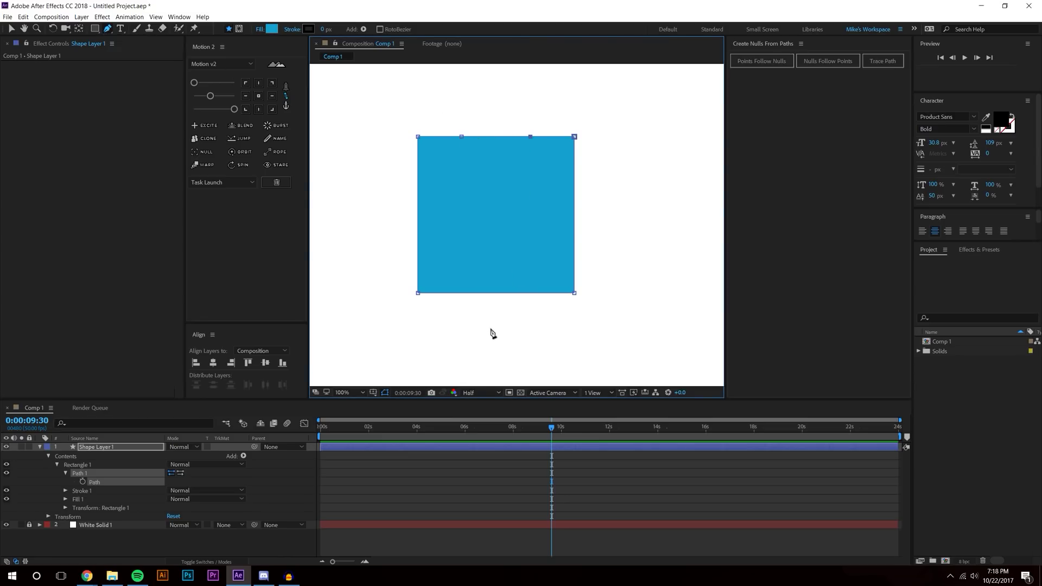
left_click(92, 483)
left_click(765, 62)
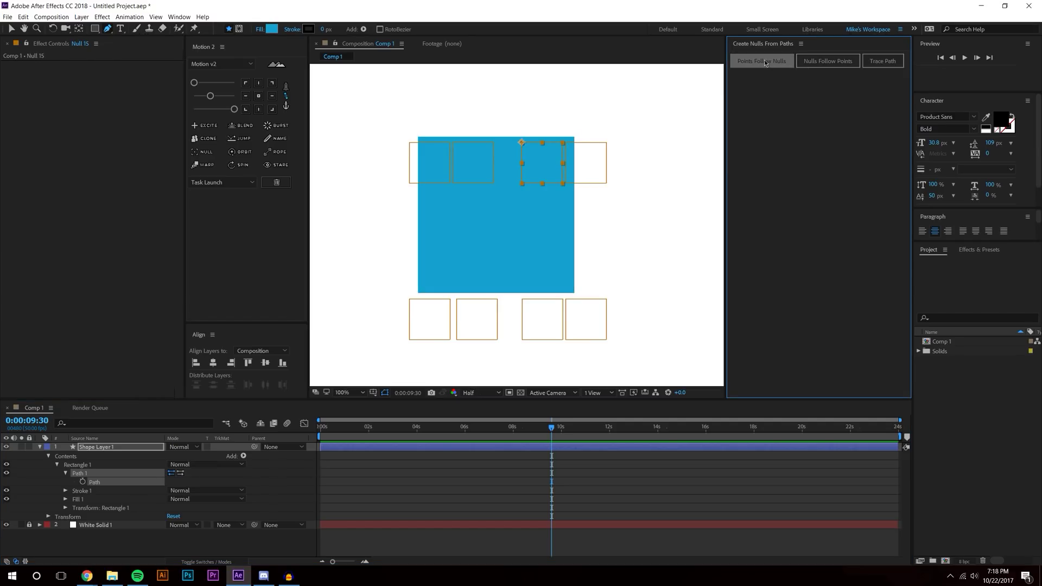
key("ctrl+z")
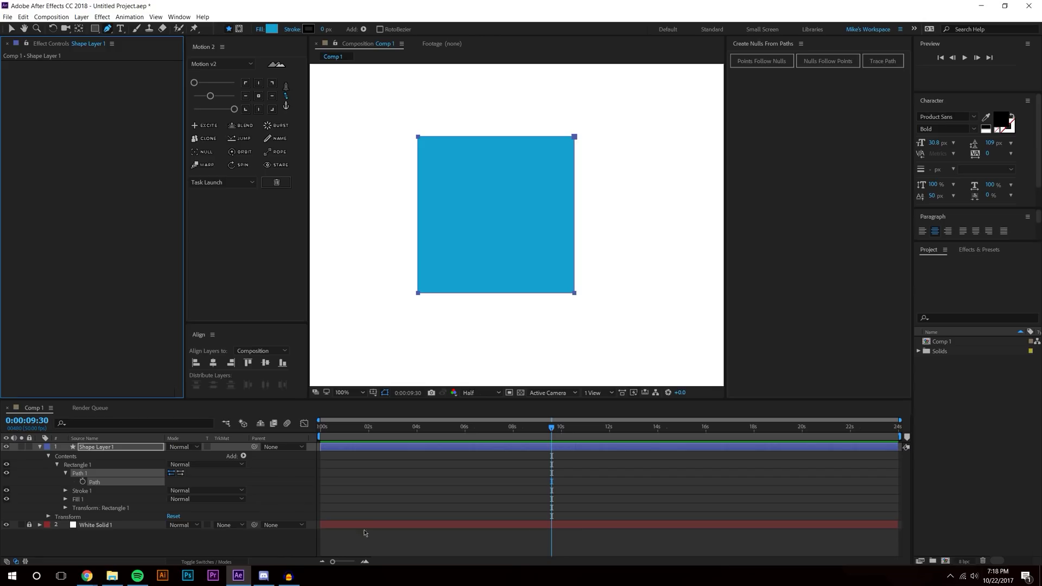
Apply Points Follow Nulls to the four-point square path, switch to the Selection tool and deselect everything.
left_click(761, 61)
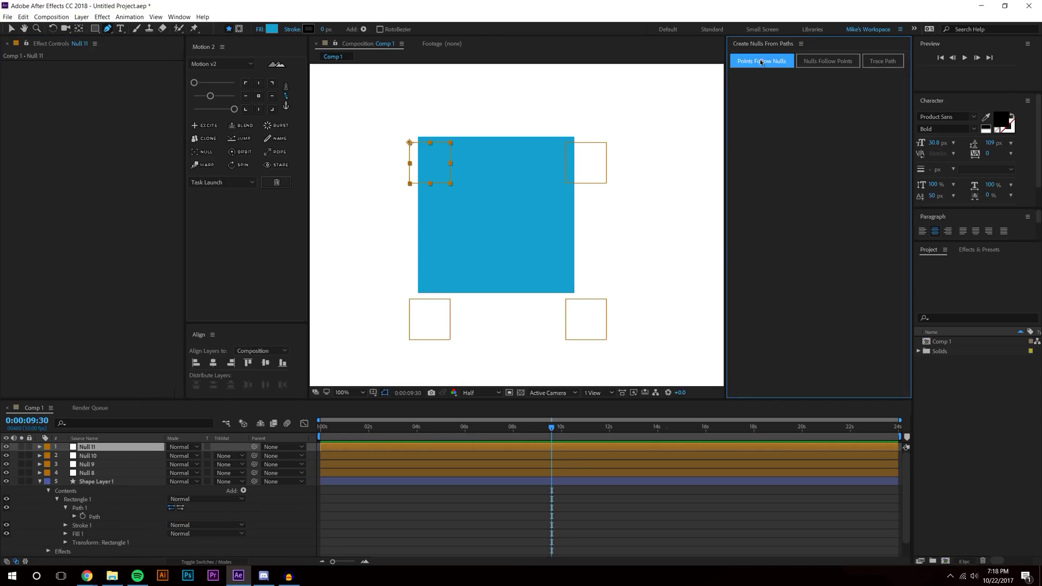
left_click(11, 29)
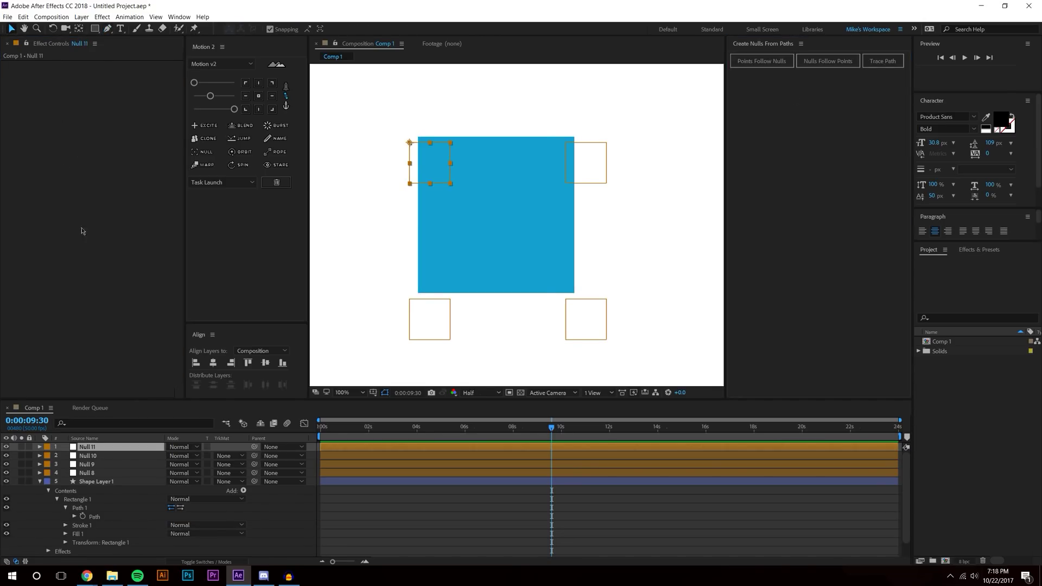
left_click(253, 559)
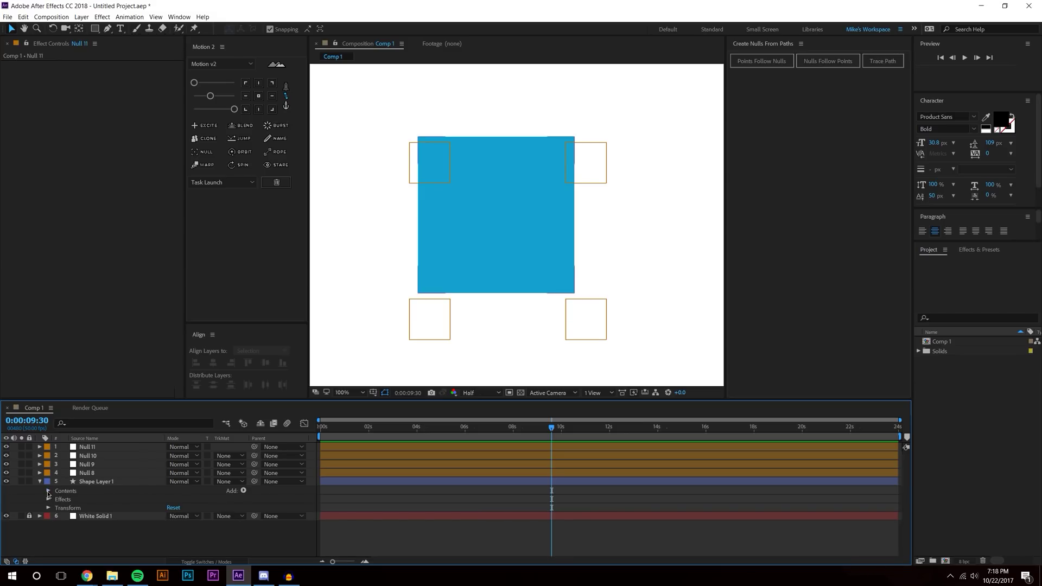
Expand the rectangle's transform properties and shift its Anchor Point to about 20.0, -15.3, towards the nulls.
left_click(64, 542)
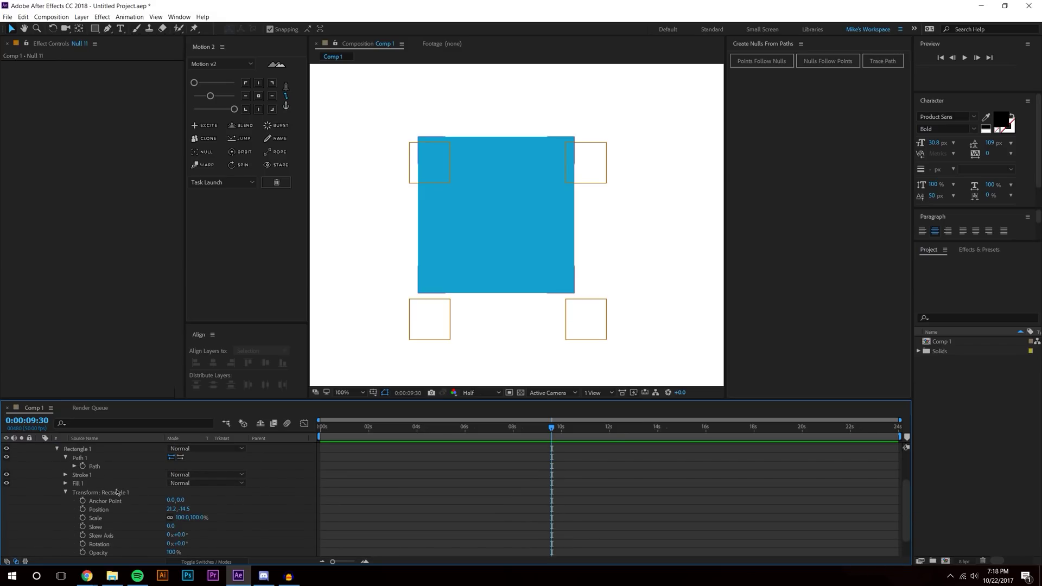
left_click_drag(100, 401, 102, 295)
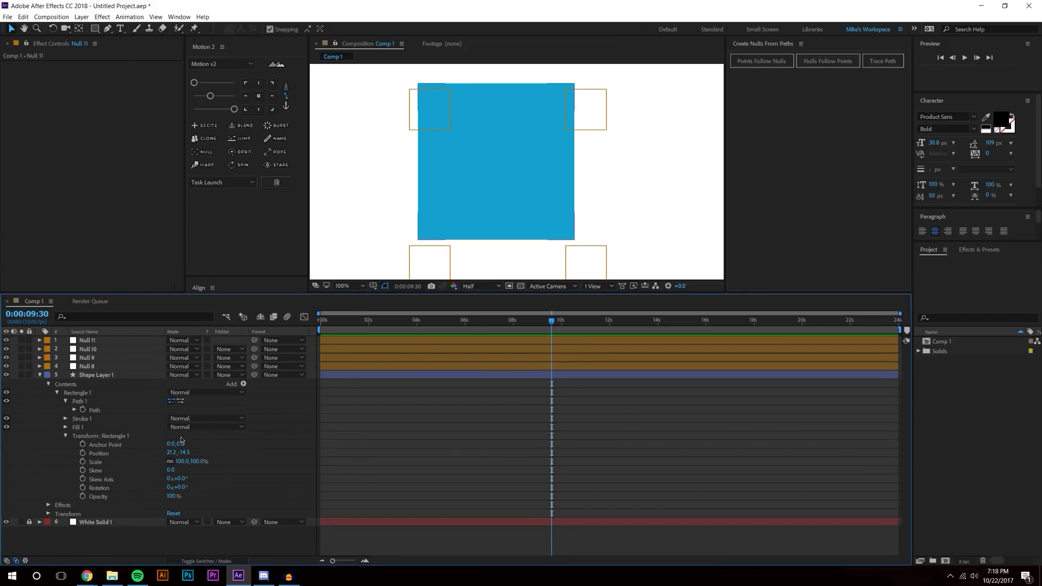
left_click_drag(169, 444, 180, 444)
left_click_drag(249, 427, 251, 427)
mouse_move(184, 444)
left_mouse_down()
mouse_move(226, 437)
mouse_move(175, 444)
left_mouse_up()
left_click_drag(84, 480, 28, 524)
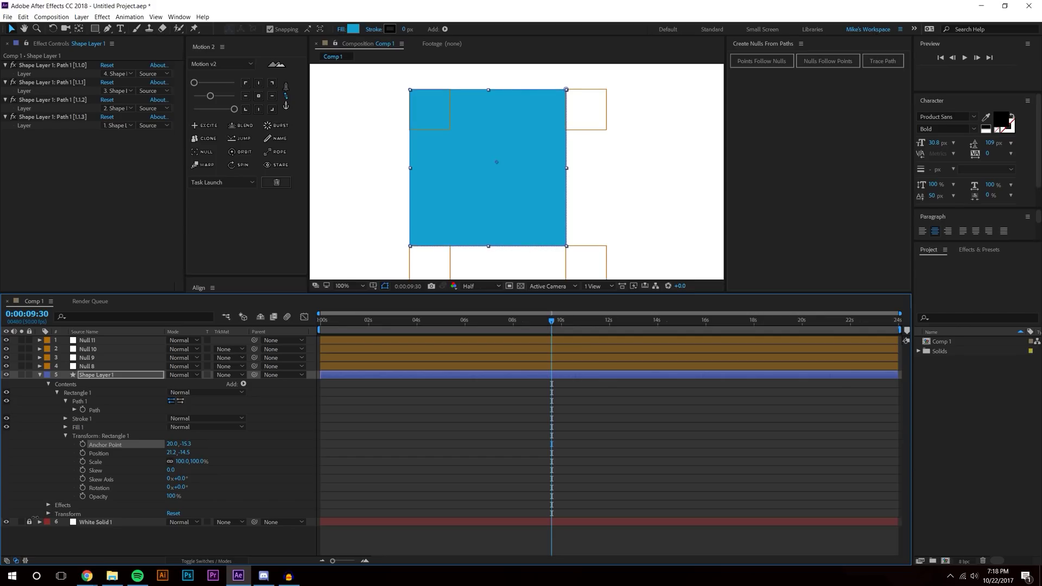
Fine-tune the rectangle's Anchor Point to 21.1, -14.5 so the square's upper-right corner meets its null.
left_click(652, 530)
scroll(597, 106, "up", 4)
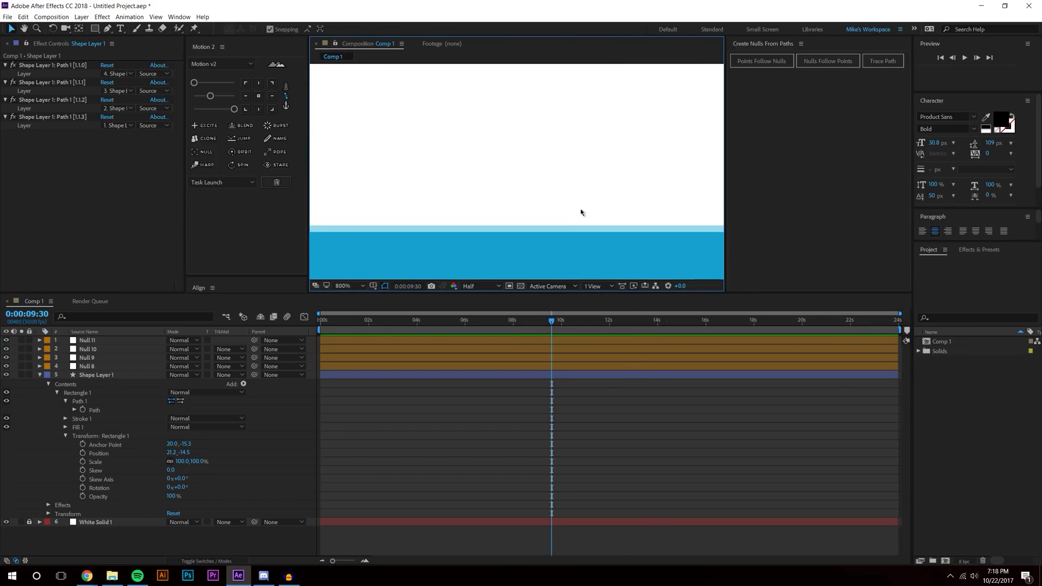
left_click_drag(400, 116, 515, 221)
scroll(481, 195, "up", 1)
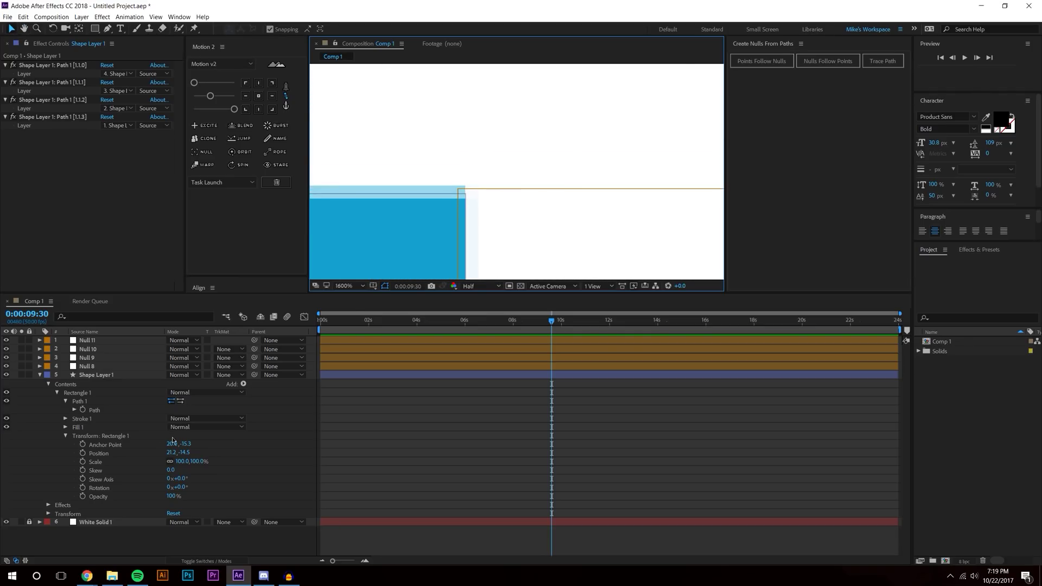
left_click_drag(171, 444, 196, 436)
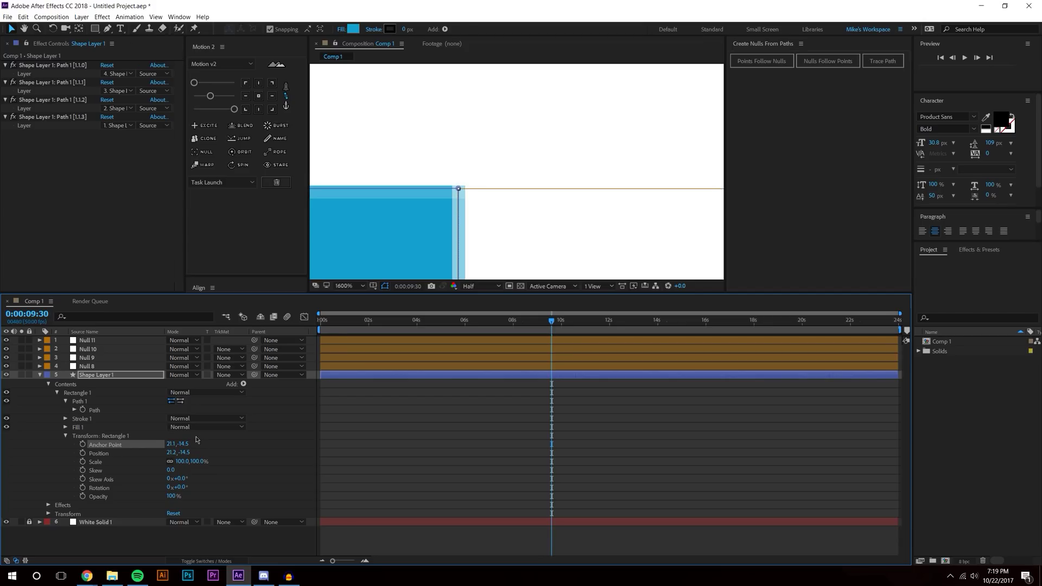
scroll(450, 206, "down", 1)
key("comma")
key("comma")
key("comma")
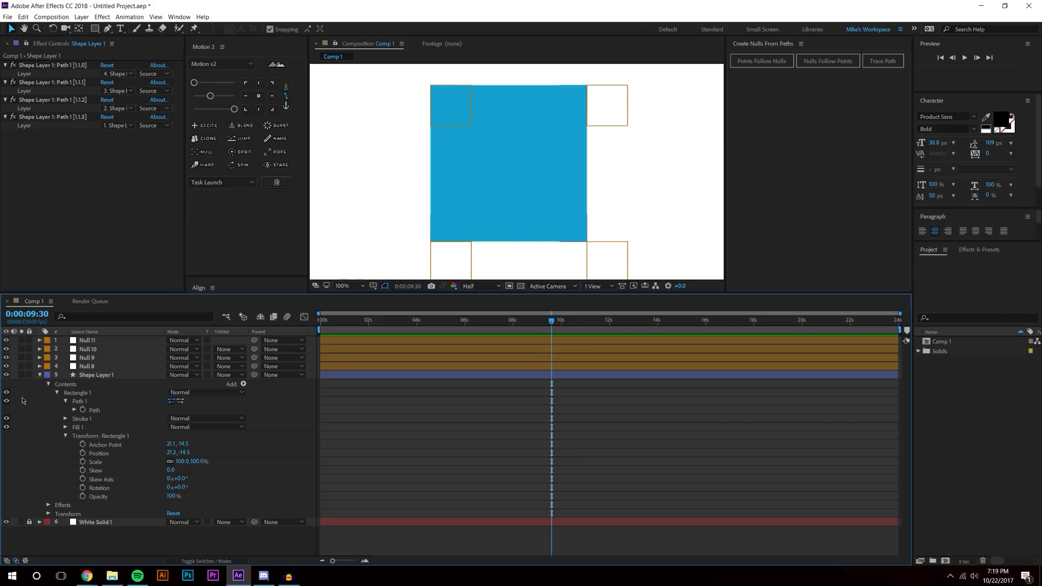
Collapse Shape Layer 1's properties and add Position keyframes to all four nulls at 0:00:09:30.
left_click(38, 376)
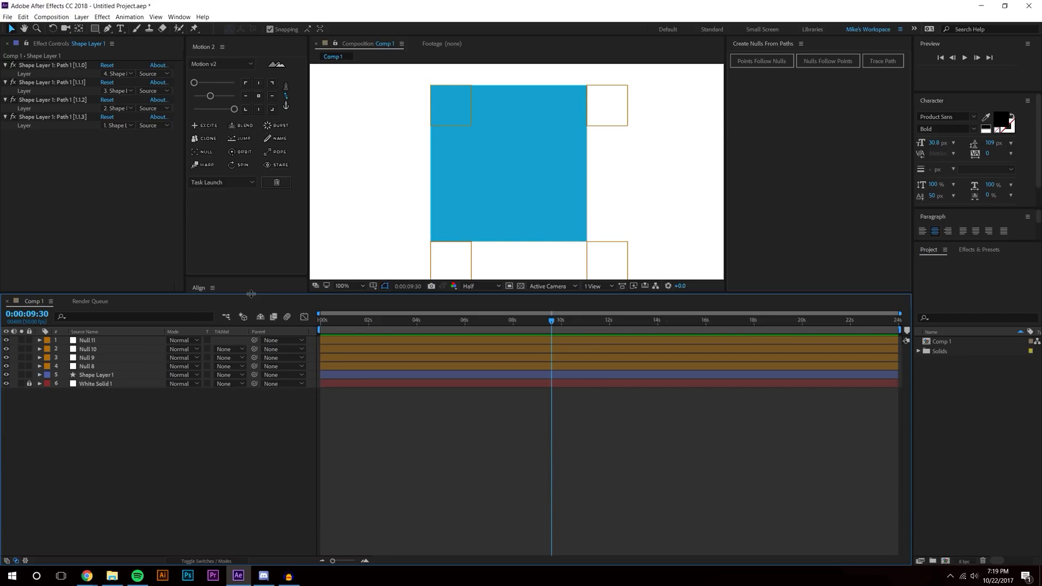
left_click_drag(252, 293, 251, 435)
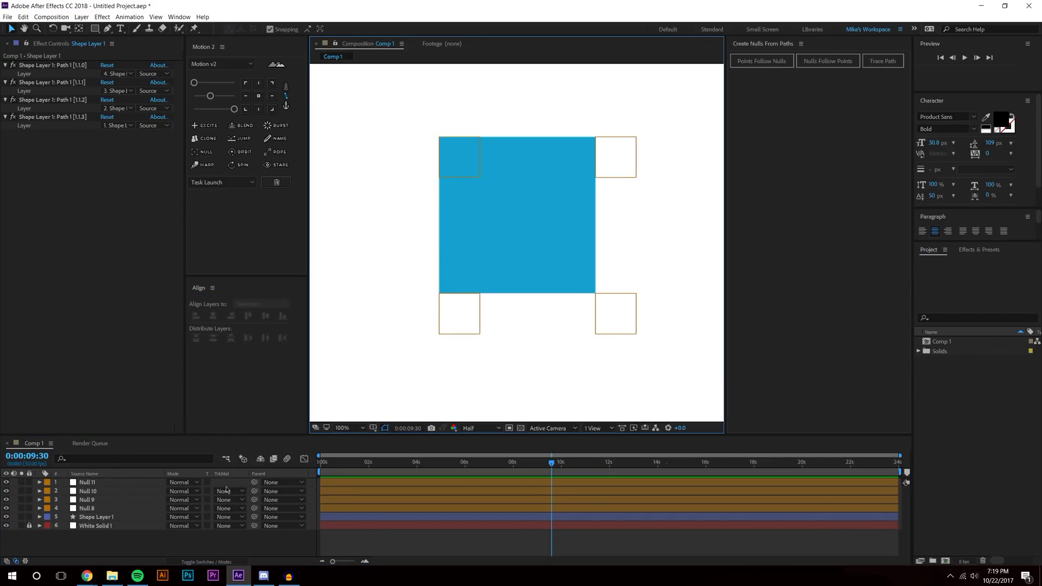
left_click(89, 482)
left_click(97, 509, "shift")
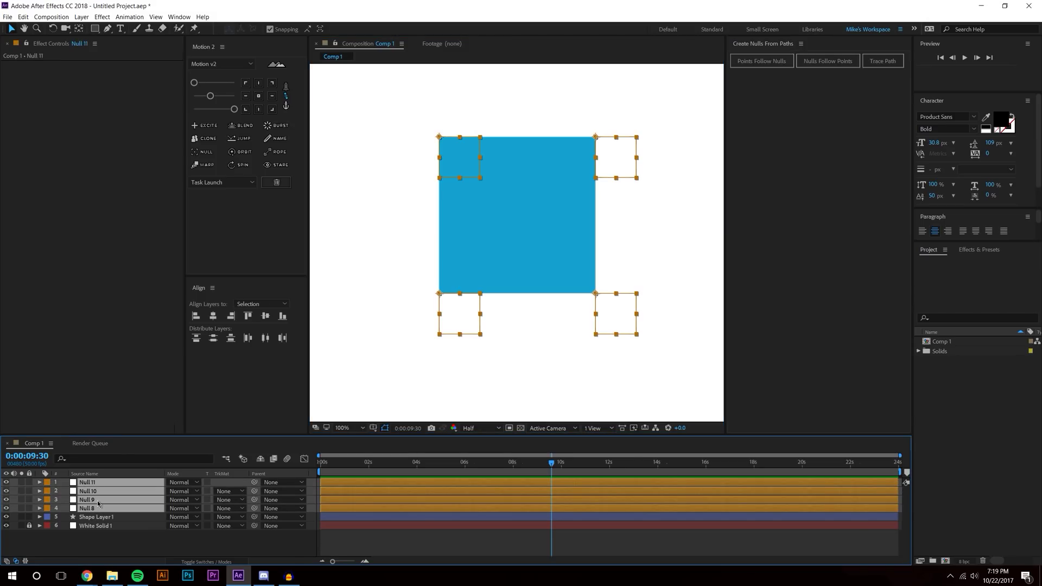
key("p")
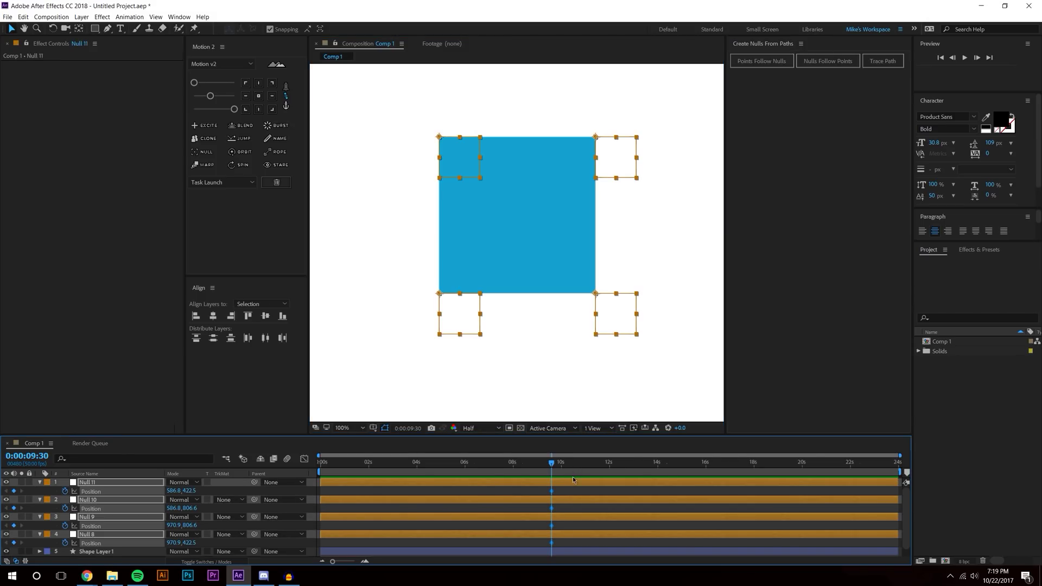
Go to 0:00:13:17 and move only the lower-left null to the middle of the lower edge, about 789.8, 806.6.
left_click_drag(554, 466, 642, 465)
left_click_drag(440, 296, 500, 296)
key("ctrl+z")
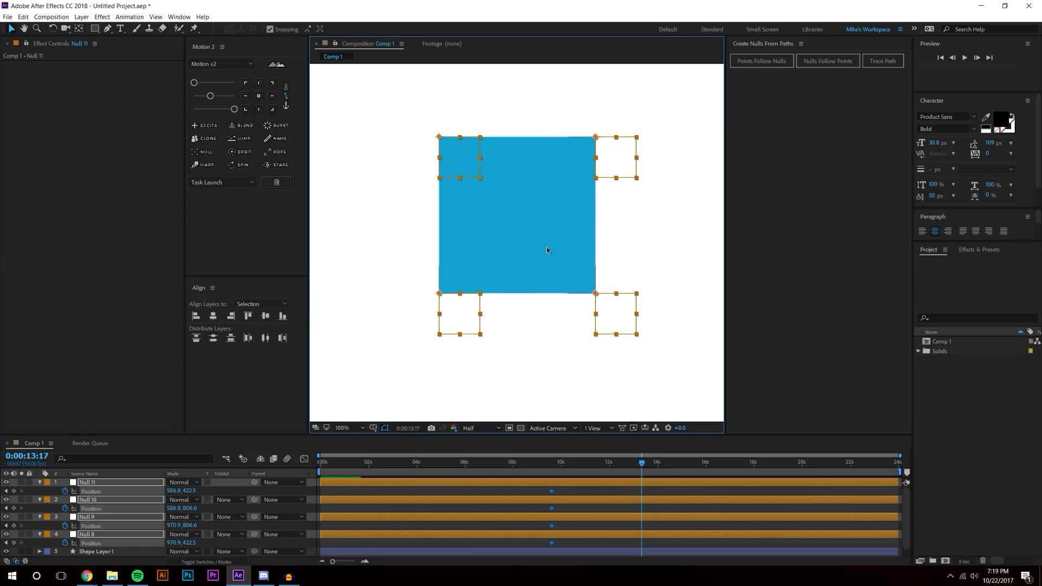
left_click(458, 291)
left_click(440, 297)
left_click_drag(441, 297, 524, 293)
Move the upper-left null to the lower-left corner and the upper-right null to about 787.9, 422.5 to form a triangle.
left_click_drag(461, 144, 461, 157)
left_click_drag(448, 224, 457, 295)
left_click(616, 154)
left_click_drag(616, 154, 520, 139)
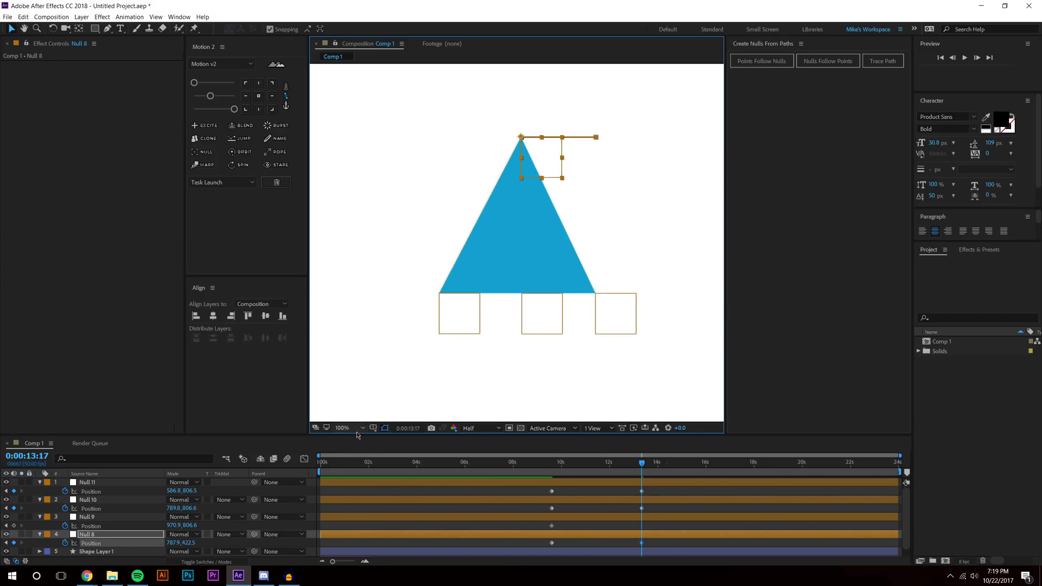
Set Null 8's horizontal Position to 789.764 to align the triangle's tip with Null 10.
left_click_drag(380, 434, 379, 362)
left_click(526, 284)
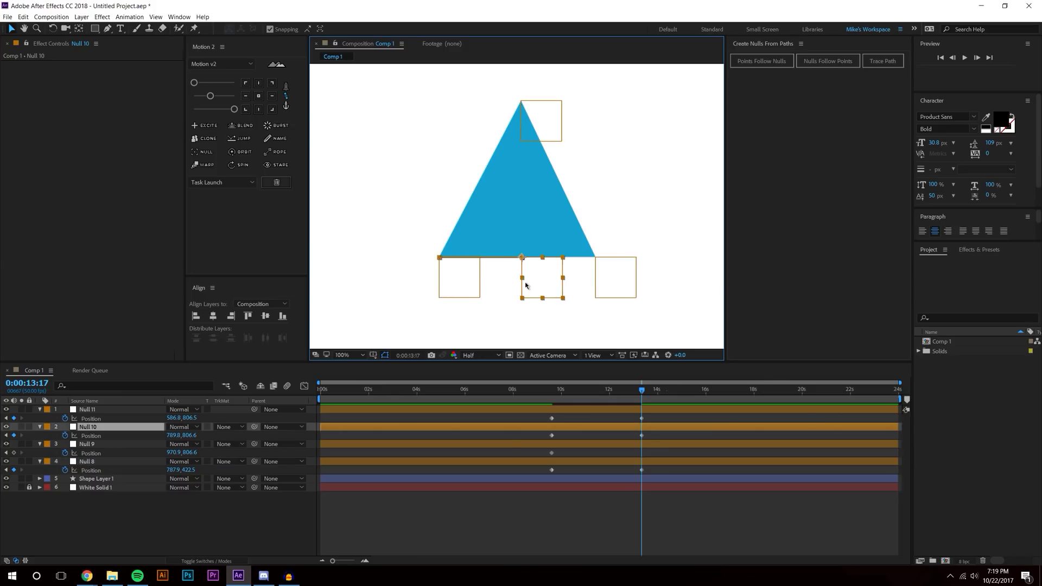
left_click(68, 505)
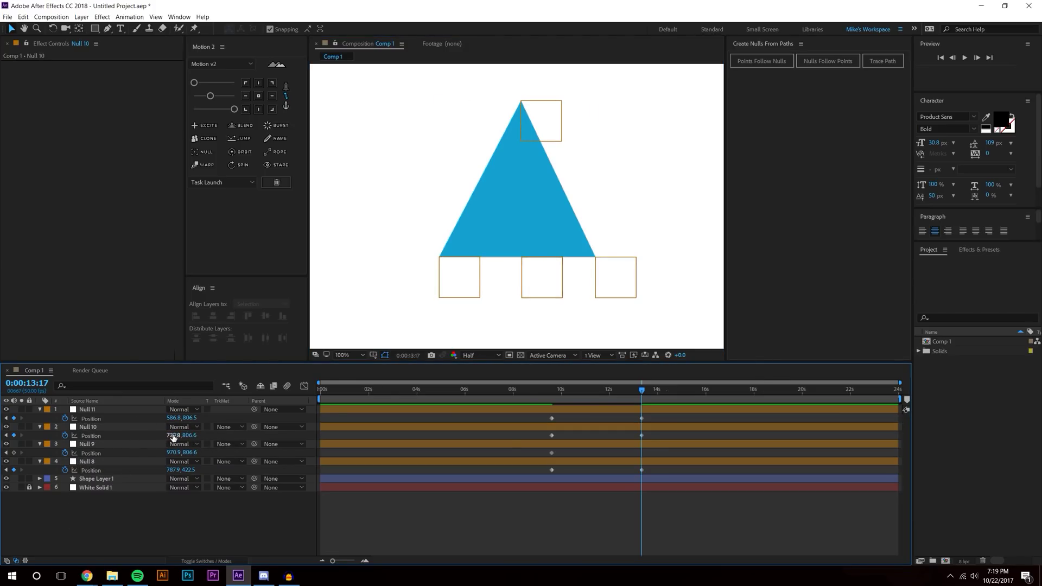
left_click(525, 104)
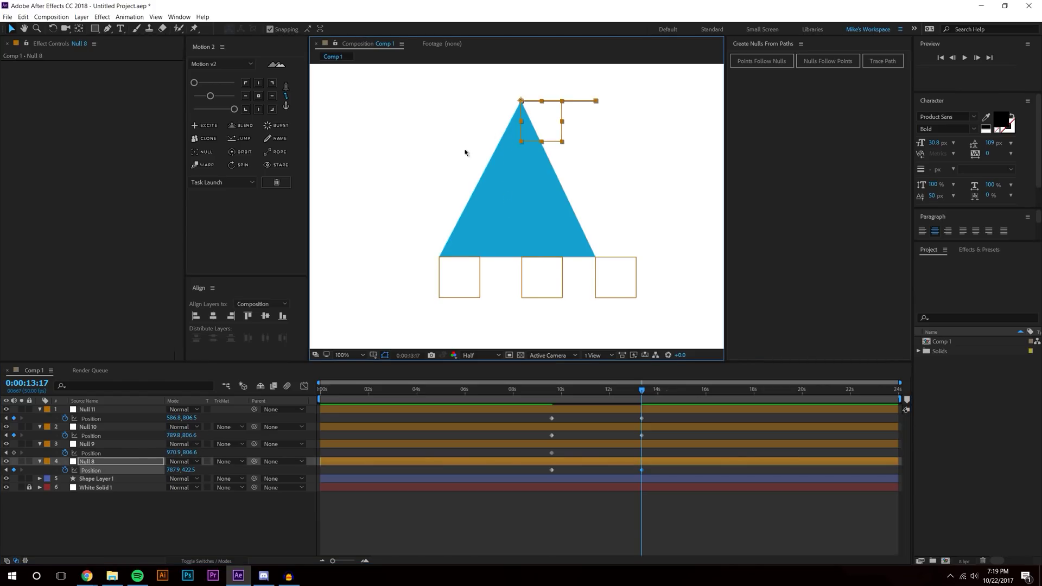
left_click(176, 470)
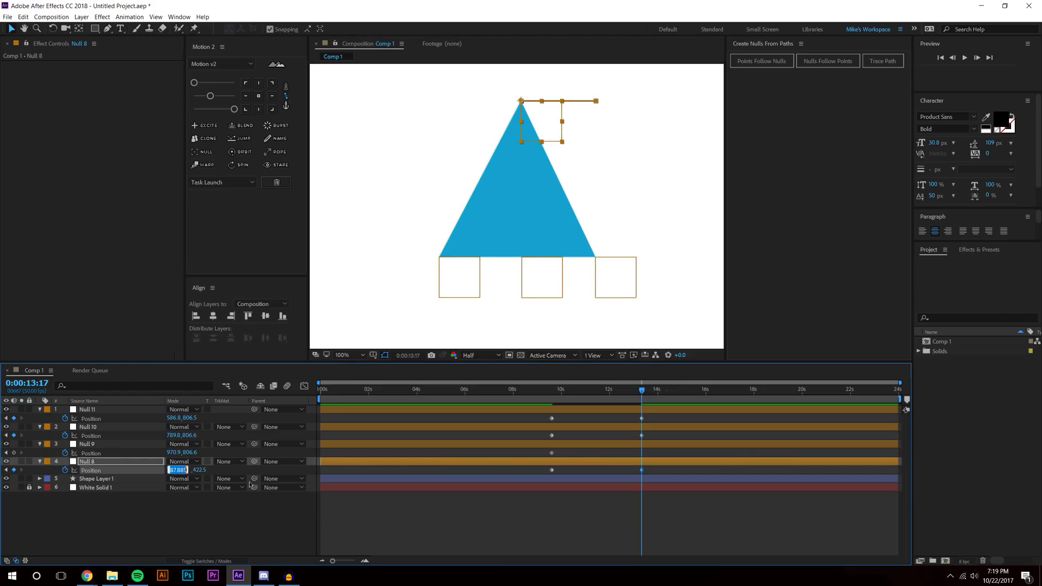
type("789.764")
left_click(237, 523)
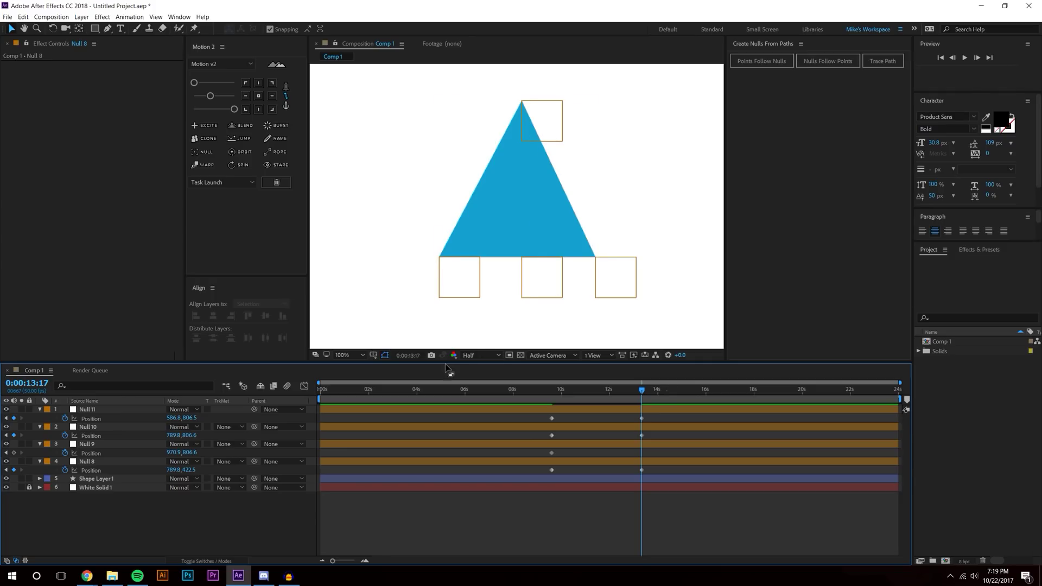
Pull Null 10 below the triangle's base to about 744.0, 908.5.
left_click(469, 274)
left_click(527, 269)
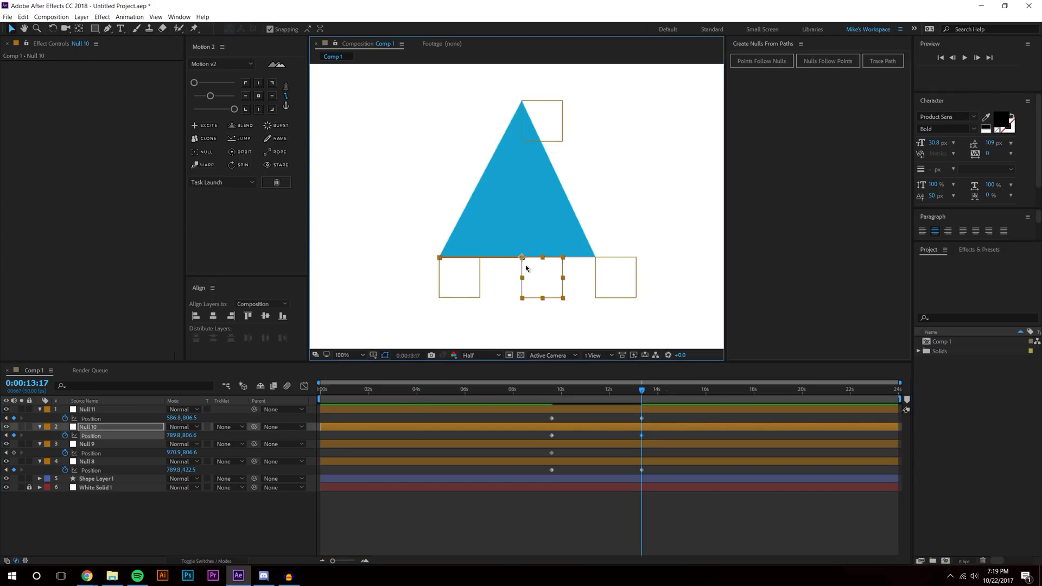
scroll(527, 269, "down", 2)
left_click_drag(535, 237, 541, 244)
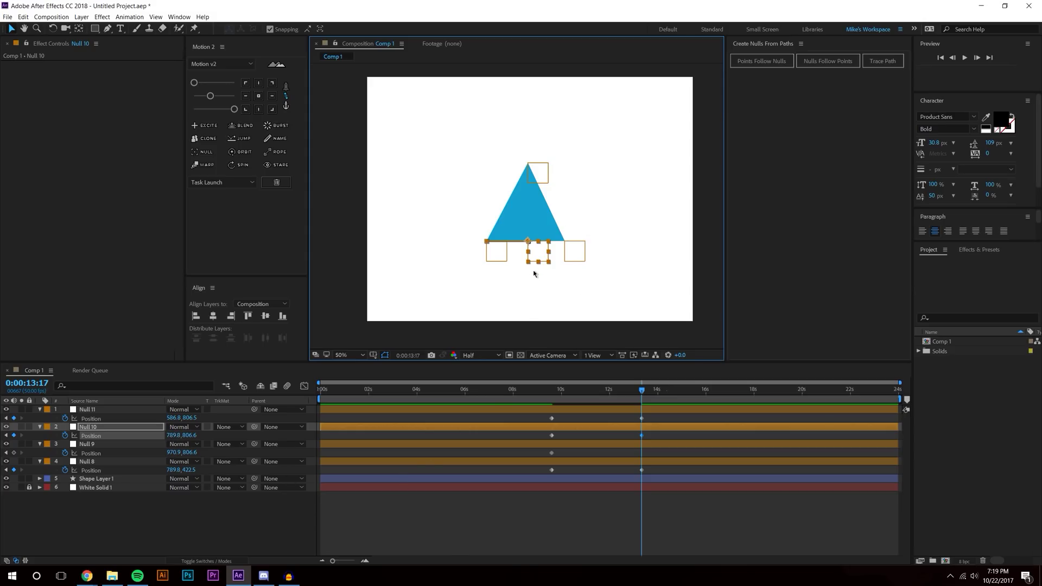
scroll(517, 288, "up", 1)
left_click_drag(536, 274, 488, 138)
scroll(496, 154, "down", 1)
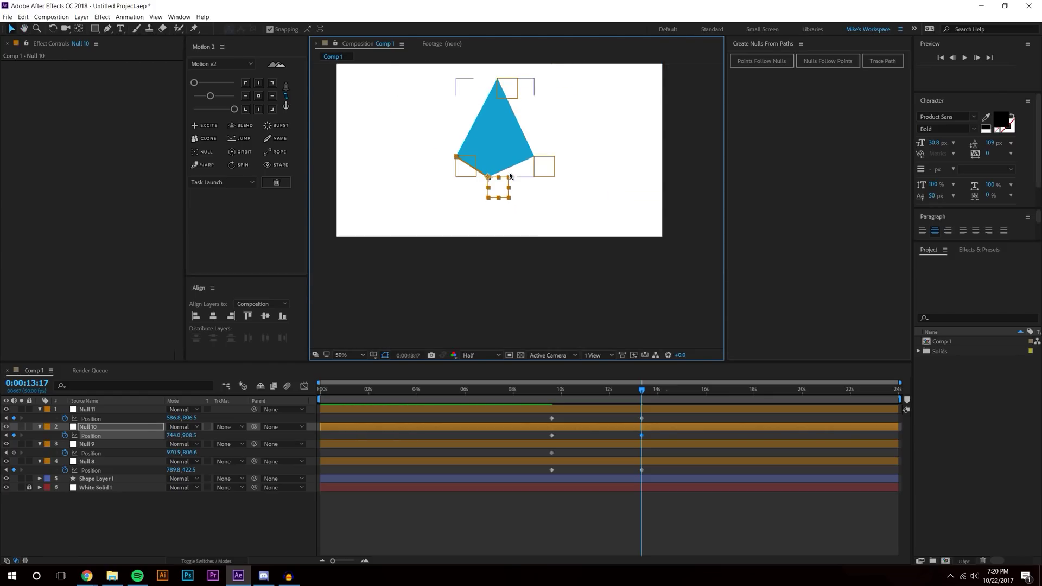
Overlay the grid on the composition to guide the alignment of Null 10.
left_click_drag(518, 179, 593, 272)
left_click(580, 230)
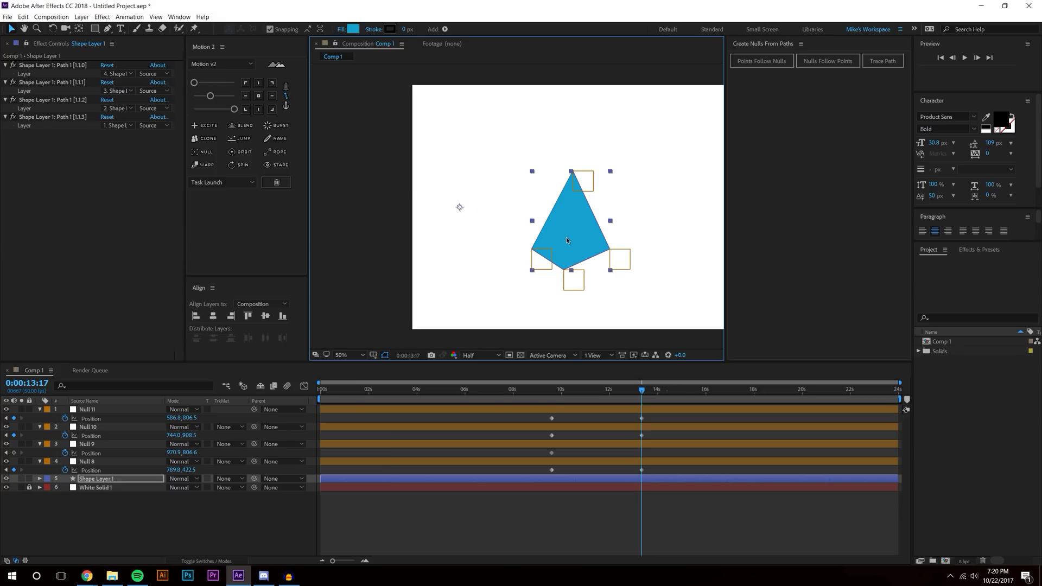
left_click(176, 540)
left_click(564, 283)
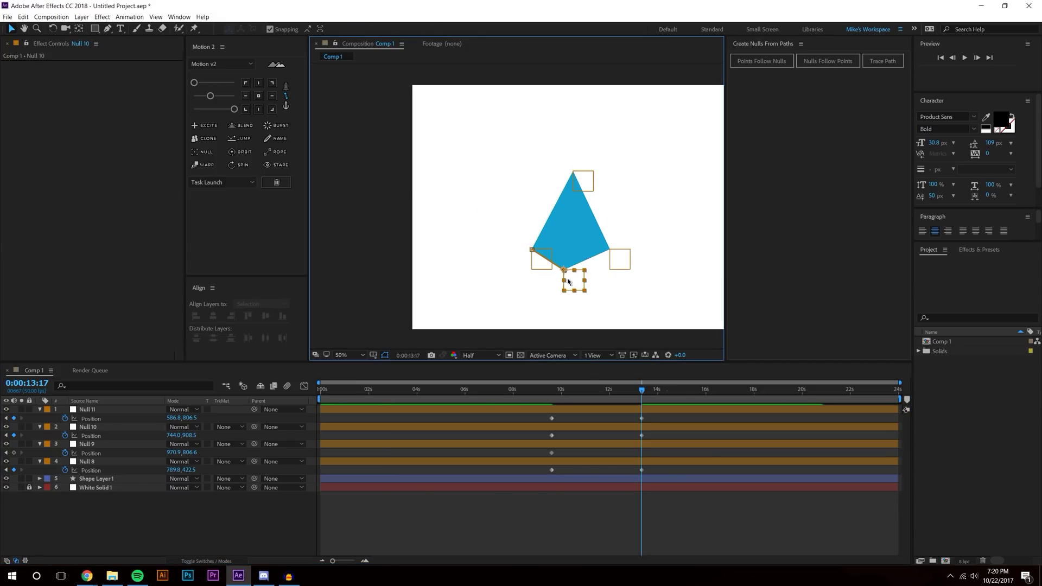
left_click(372, 354)
left_click(405, 376)
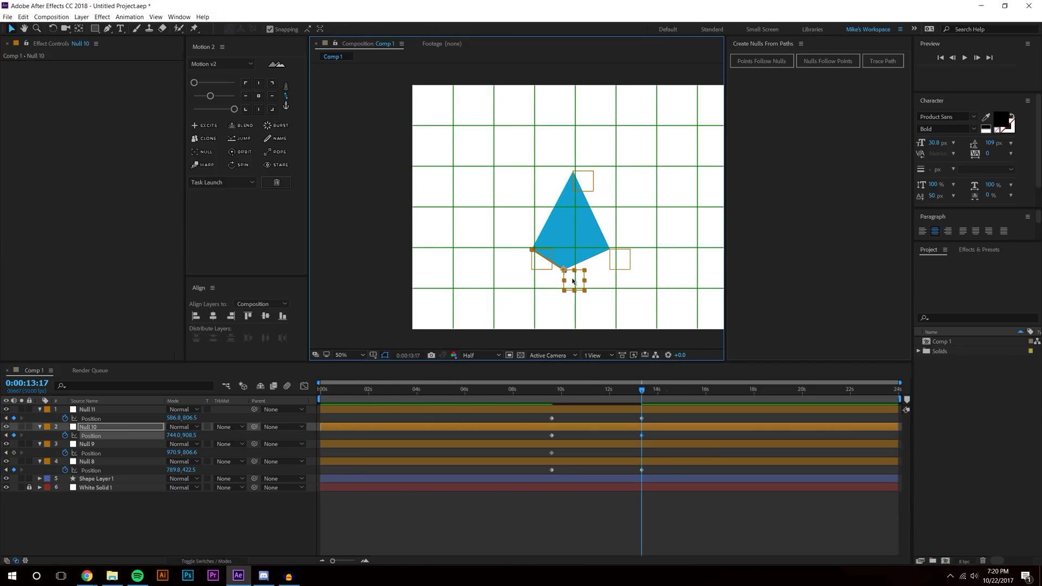
Move Null 10 back up to the triangle's base on the central grid line, at about 800.1, 806.4.
left_click_drag(564, 270, 573, 271)
scroll(574, 271, "up", 4)
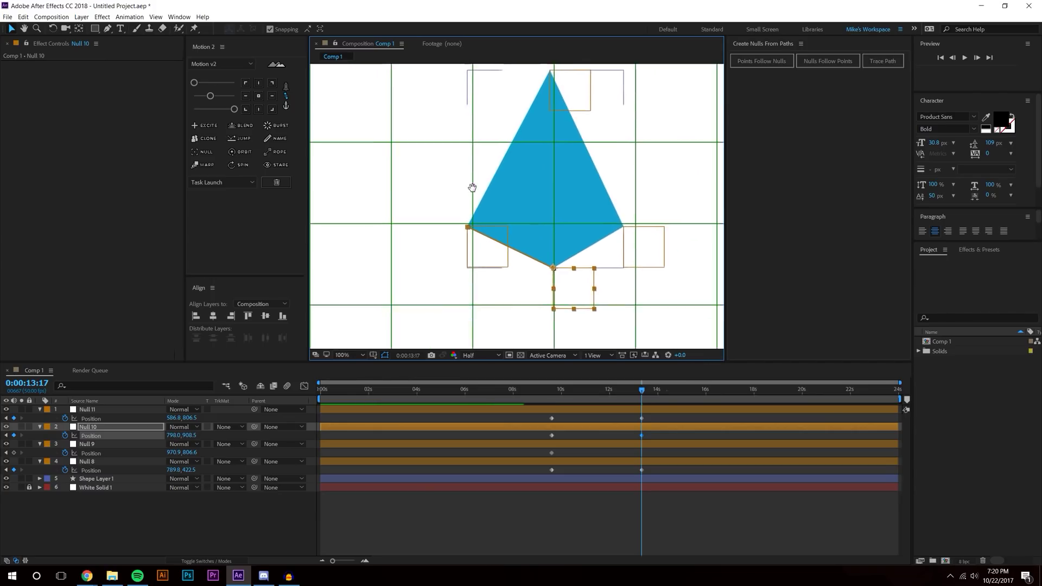
left_click_drag(551, 303, 552, 223)
scroll(551, 223, "up", 2)
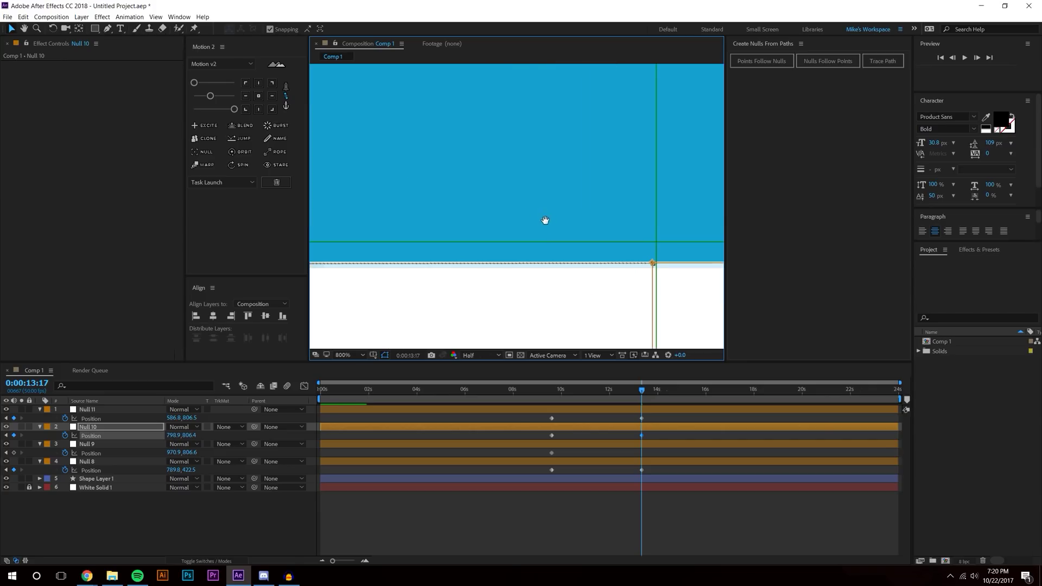
left_click_drag(488, 237, 493, 239)
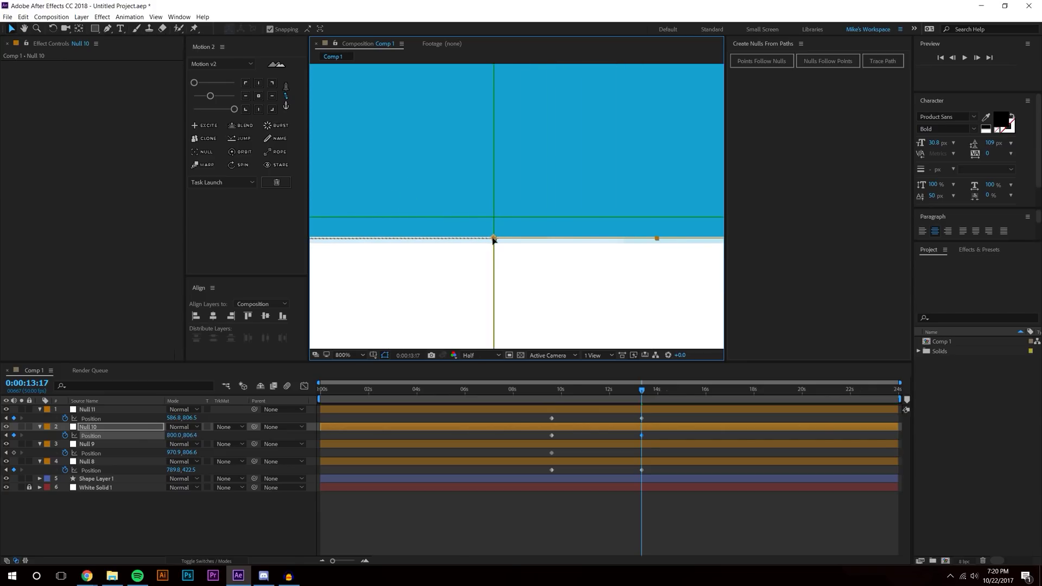
Set Null 10's horizontal Position to exactly 800.
left_click(173, 435)
type("800")
key("Return")
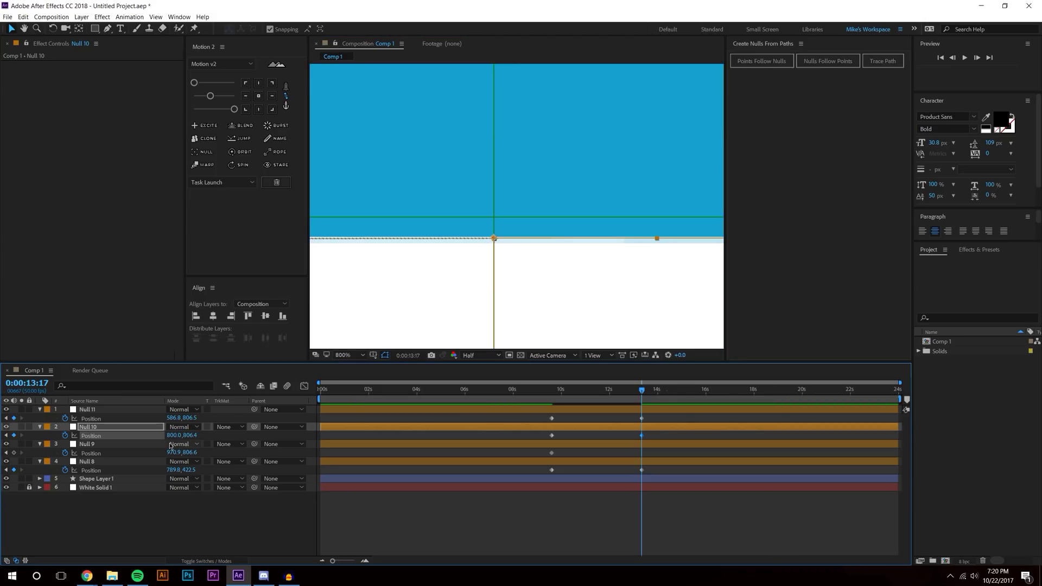
Set Null 9's horizontal Position to 800+200, placing the triangle's lower-right corner on the grid line.
key("comma")
key("comma")
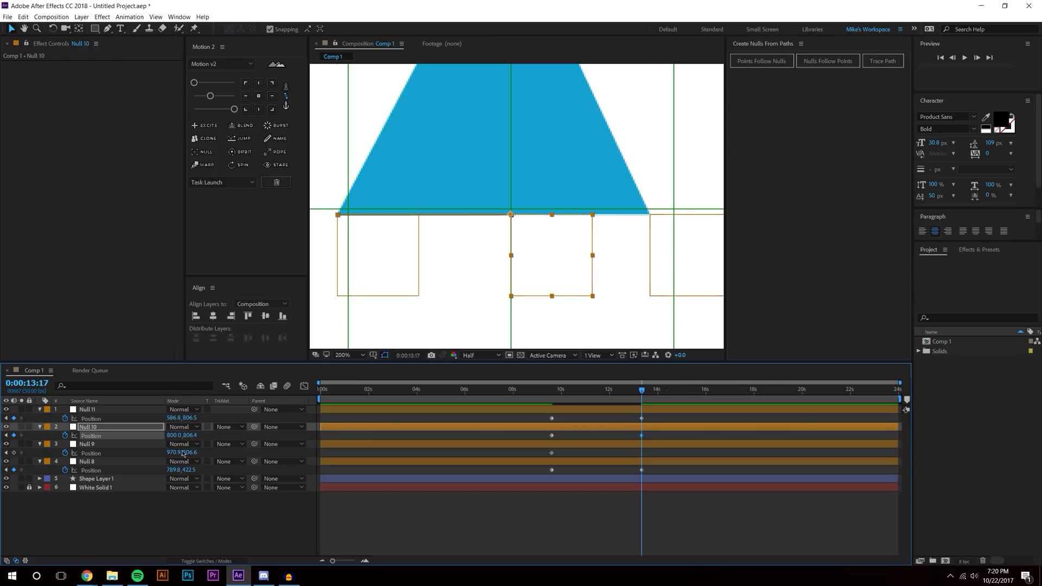
key("comma")
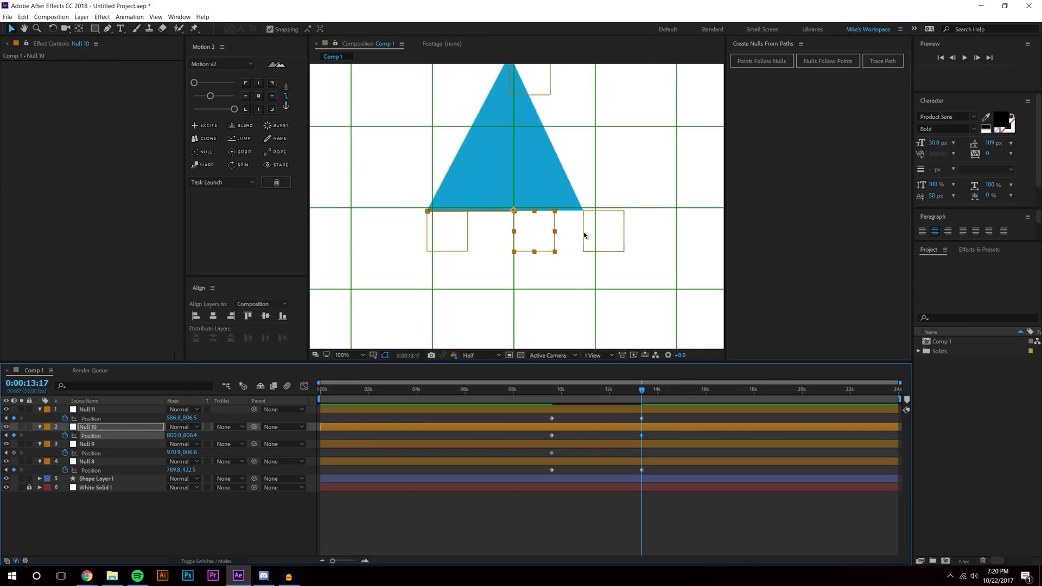
left_click(584, 235)
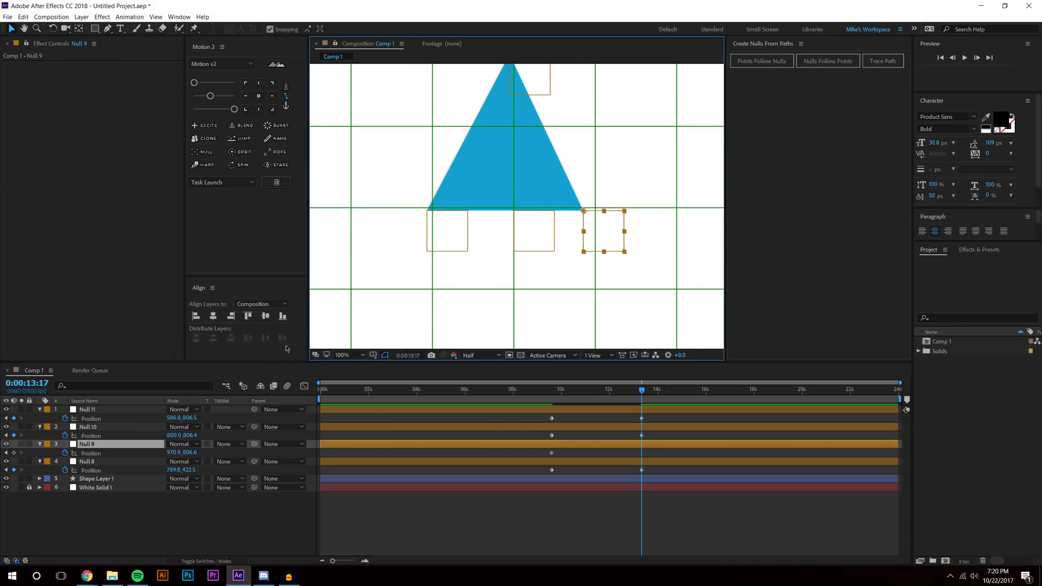
left_click_drag(173, 453, 207, 454)
left_click(172, 453)
type("8")
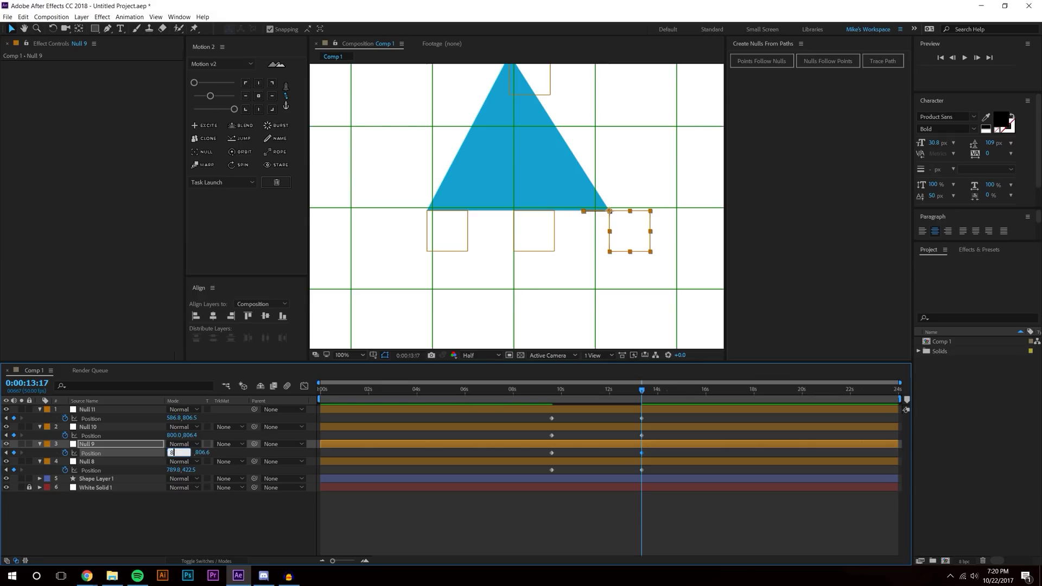
type("00+200")
key("Return")
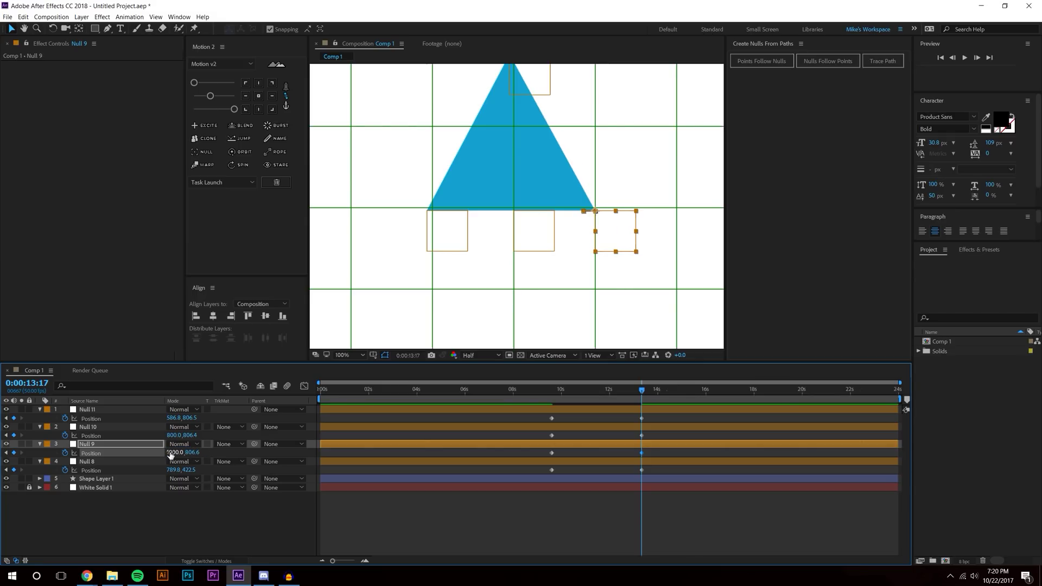
Set Null 11's horizontal Position to 600 so the triangle's lower-left corner lies on the grid line.
left_click(172, 470)
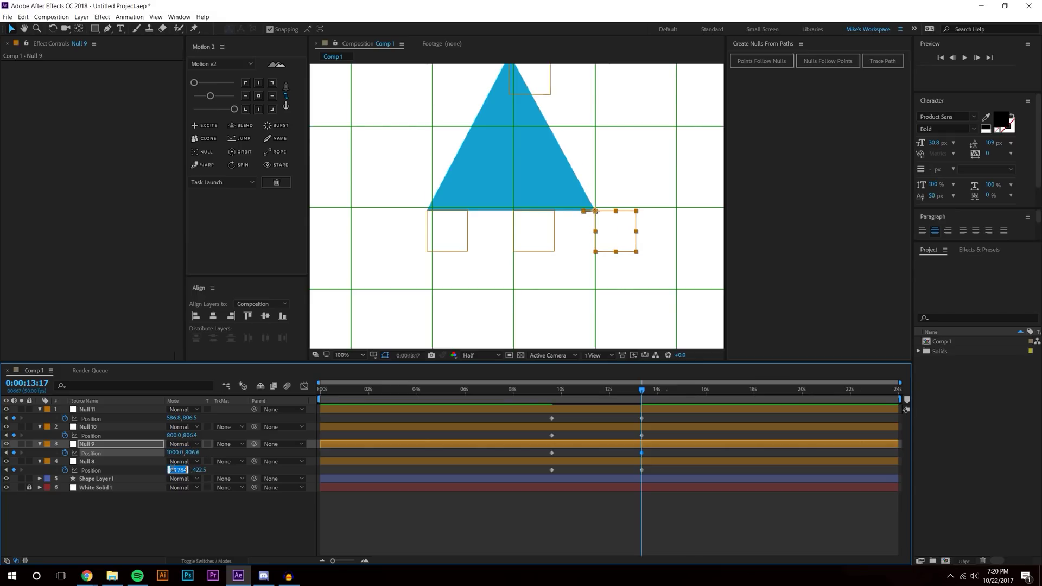
left_click(134, 513)
left_click(113, 462)
left_click(114, 411)
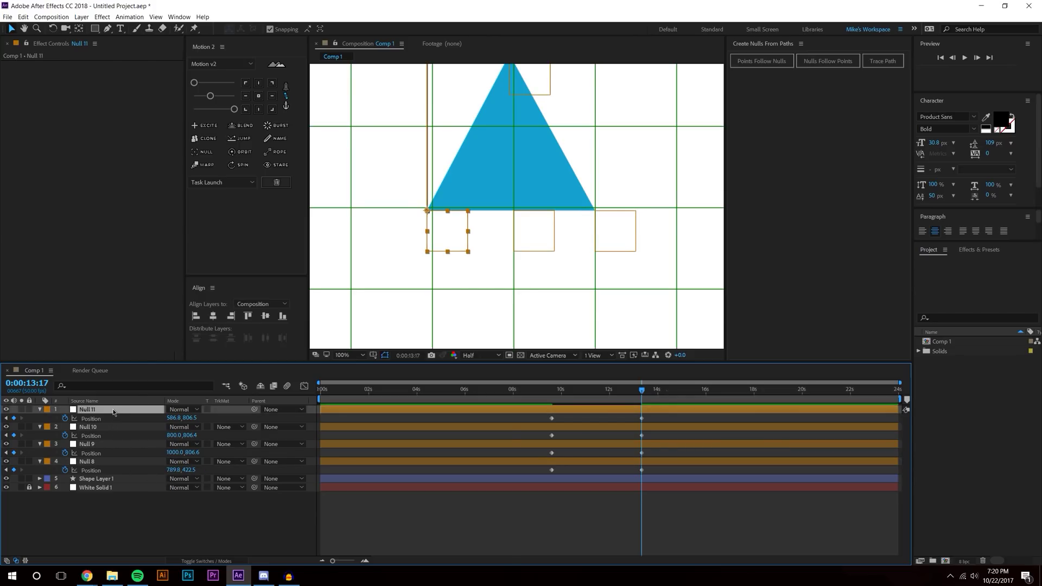
left_click(170, 419)
key("Return")
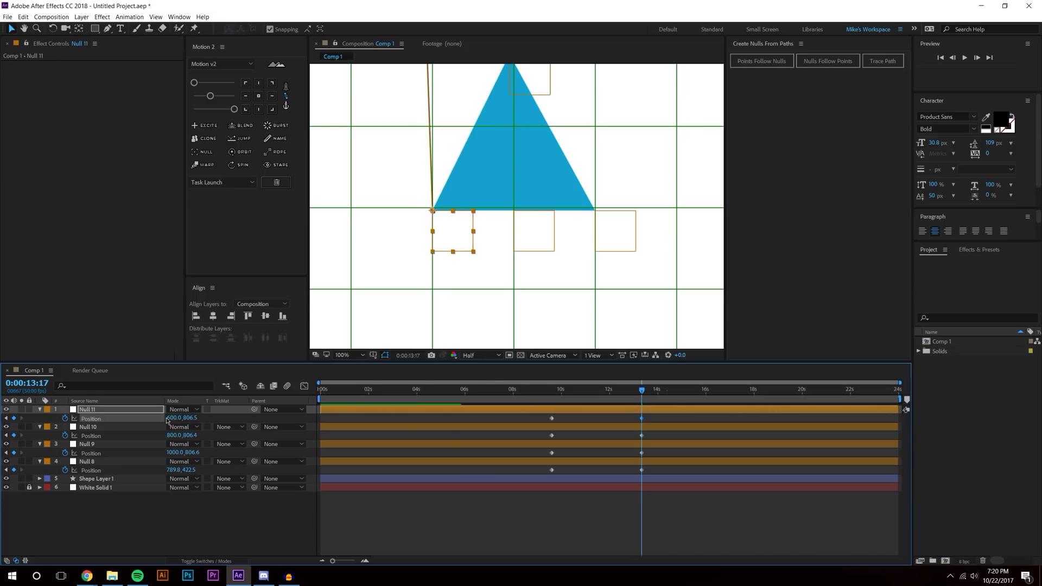
Move Null 8 at the triangle's tip onto the central grid line, at about 800.3, 422.0.
left_click(732, 533)
scroll(616, 151, "down", 2)
scroll(577, 196, "up", 2)
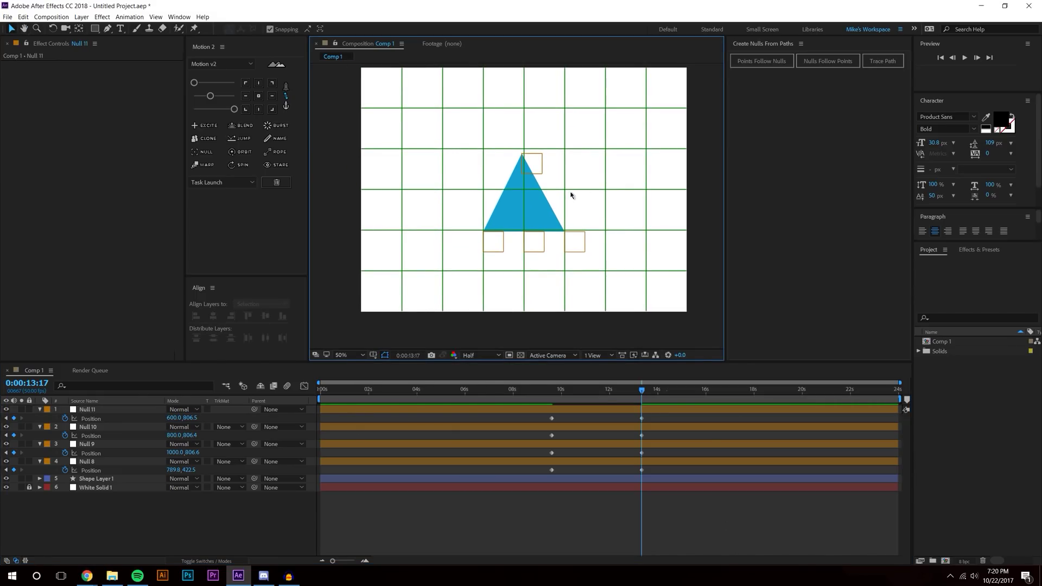
left_click(528, 102)
scroll(527, 98, "up", 1)
left_click_drag(527, 98, 531, 199)
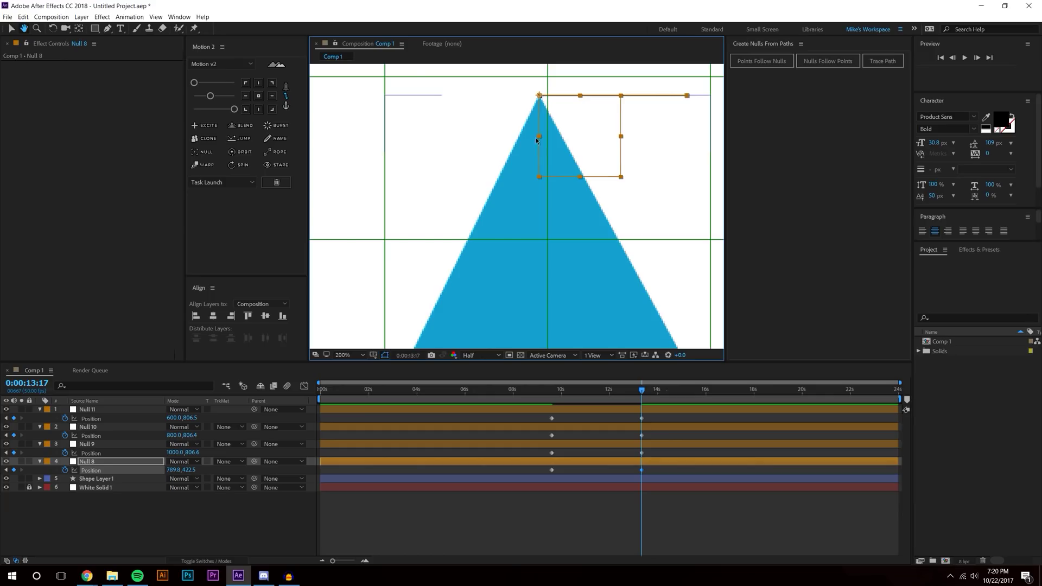
left_click_drag(540, 97, 549, 98)
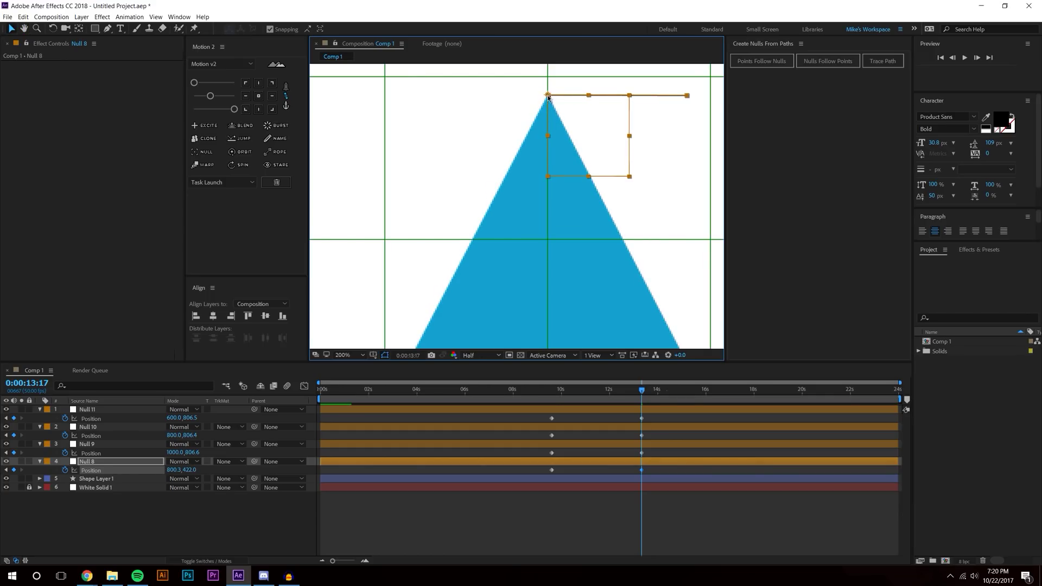
Lower the triangle's tip by moving Null 8 straight down to about 800.3, 457.0.
key("comma")
left_click_drag(531, 151, 532, 164)
left_click(626, 542)
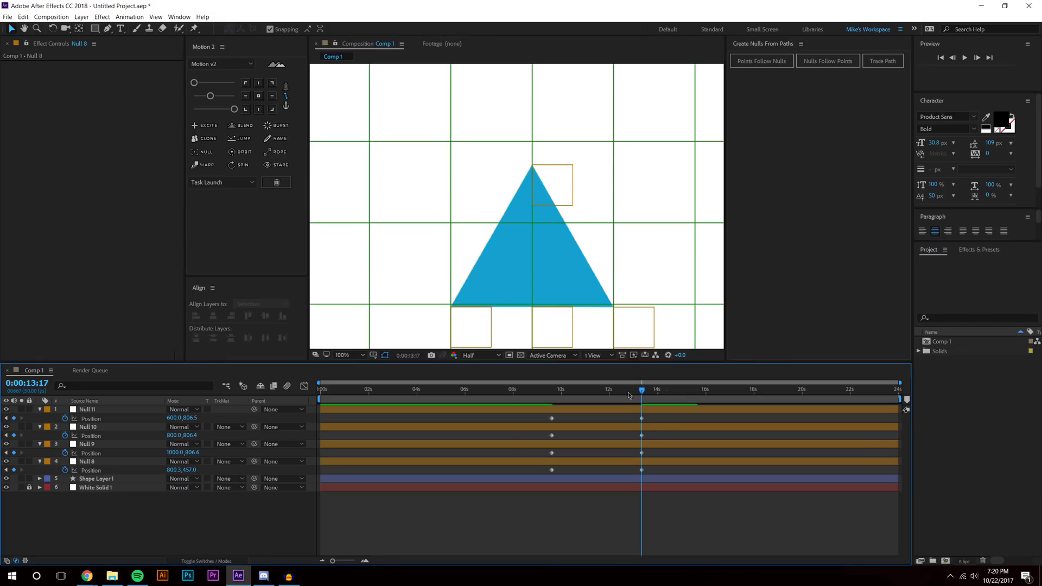
Turn off the composition grid with the whole composition in view.
scroll(574, 231, "down", 1)
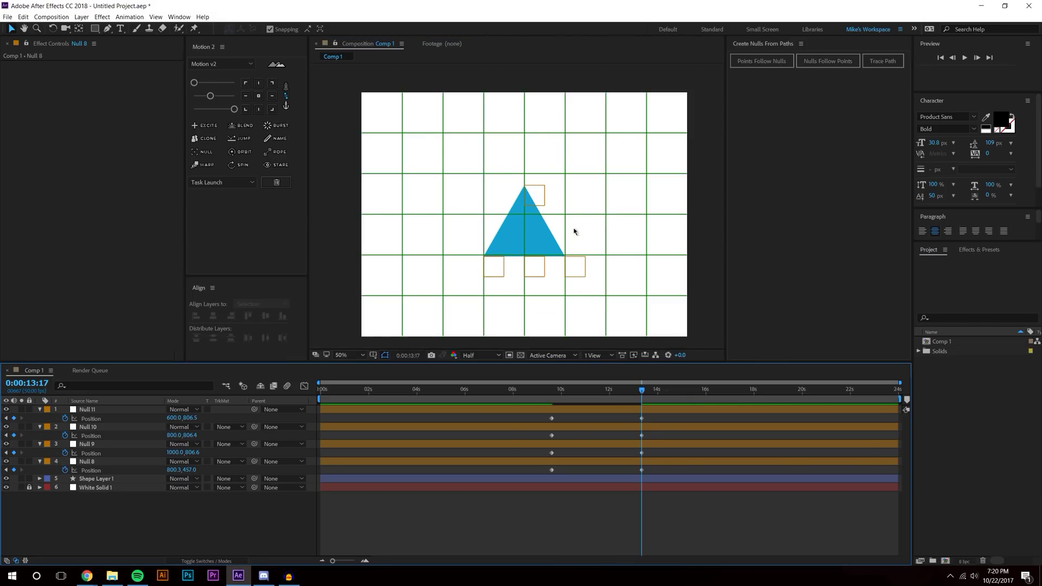
left_click(373, 354)
left_click(407, 376)
left_click(697, 526)
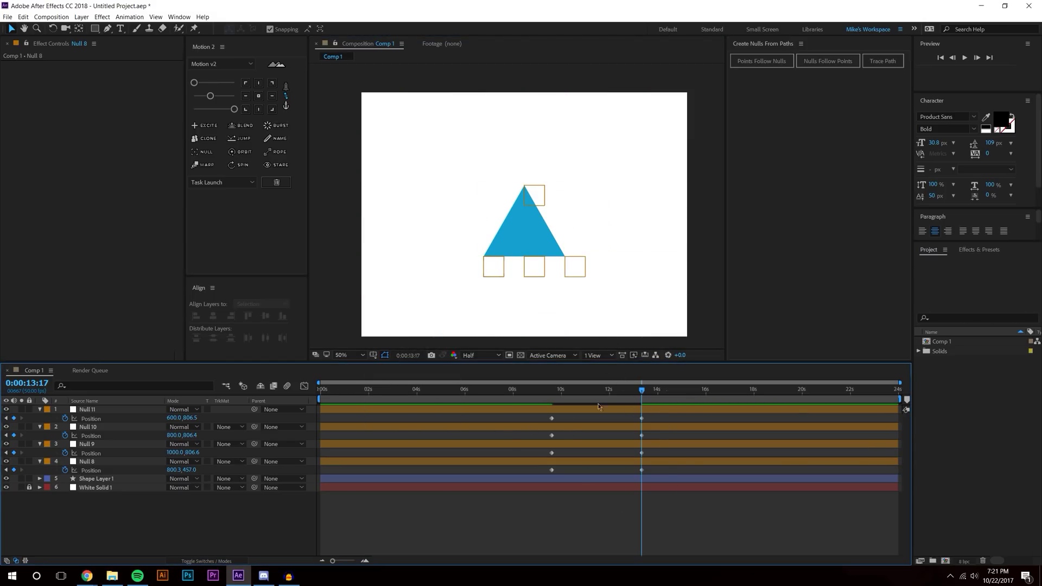
Stagger the Position keyframe pairs of Nulls 9, 10 and 11 so each starts progressively later than Null 8's.
left_click_drag(553, 394, 679, 401)
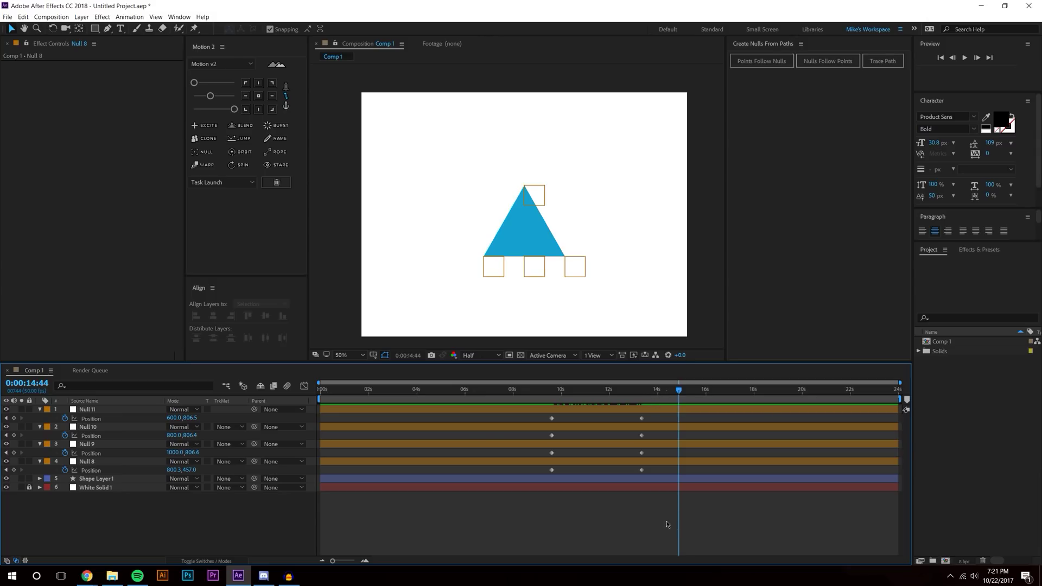
left_click_drag(542, 470, 667, 421)
left_click(639, 497)
left_click_drag(568, 421, 681, 418)
left_click(722, 526)
Preview the staggered square-to-triangle morph from 0:00:09:02, and return the current time to 0:00:07:01.
key("space")
left_click(959, 58)
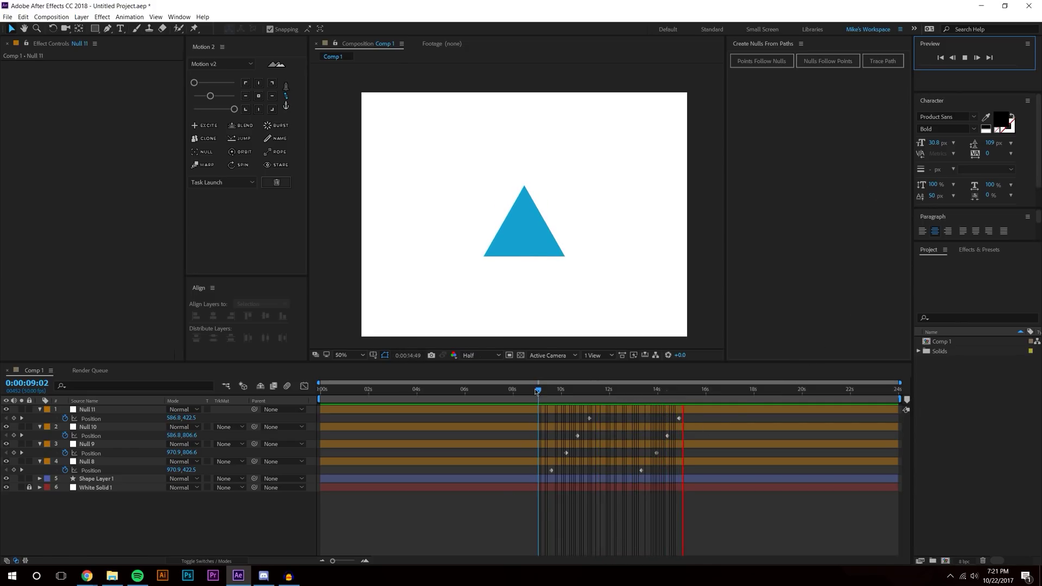
left_click_drag(536, 392, 462, 422)
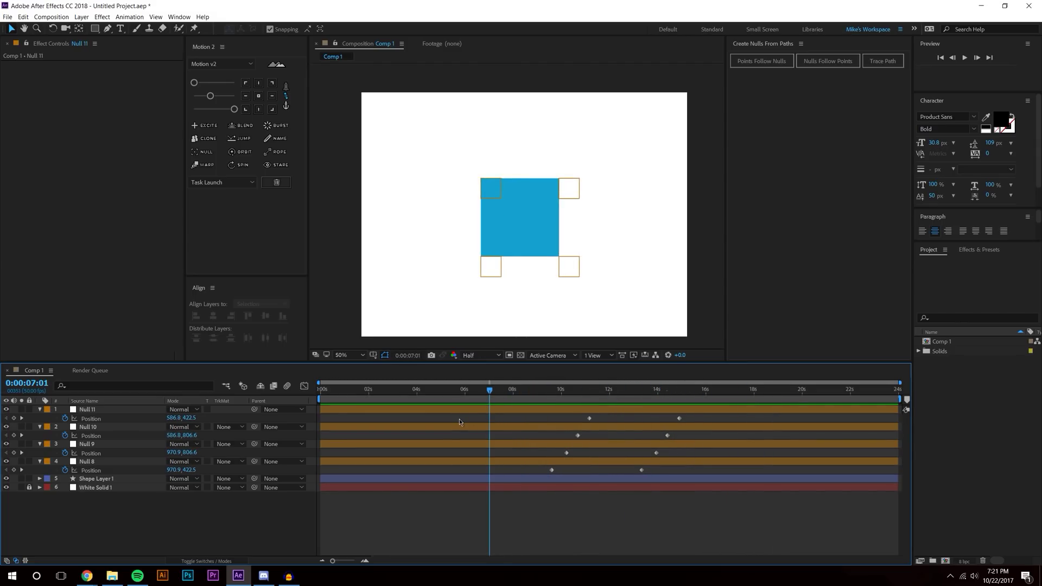
Ease all Position keyframes of Nulls 8 to 11 with Motion 2, and preview the result from 0:00:07:01.
left_click_drag(537, 420, 704, 491)
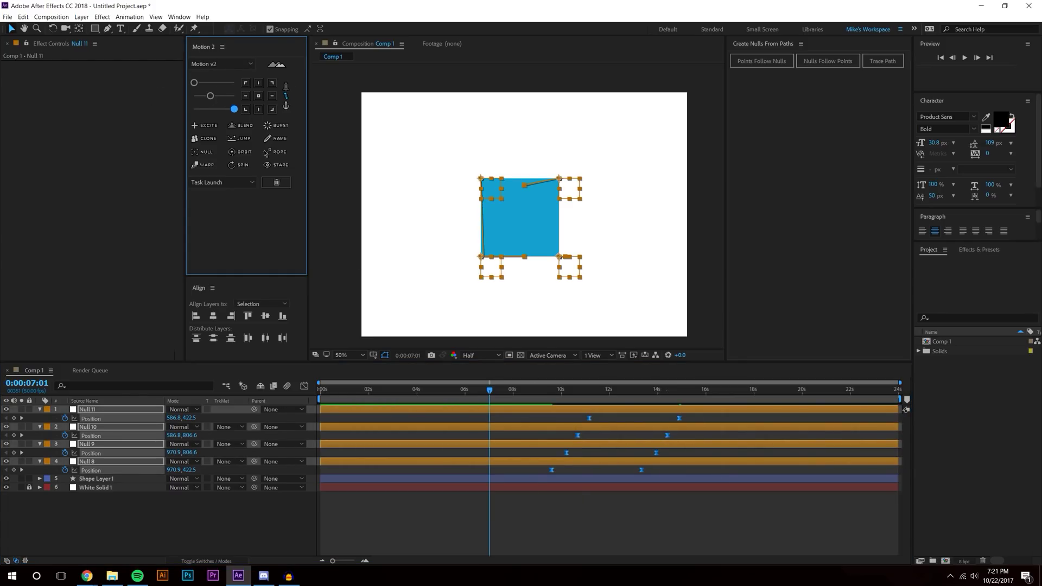
left_click(594, 529)
left_click(964, 57)
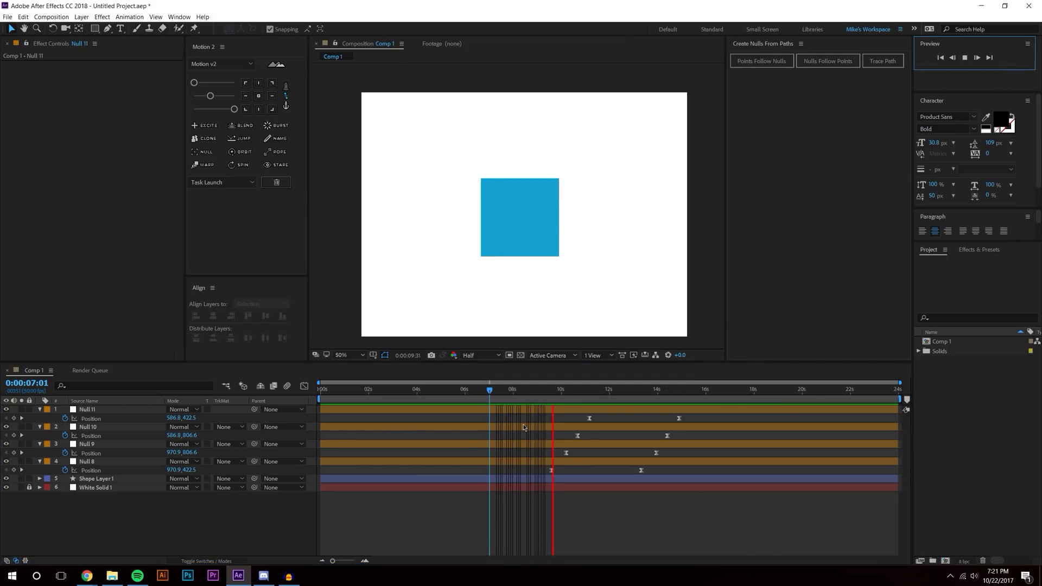
Compress the nulls' Position keyframes proportionally so Null 11's last one falls shortly before 13 s, and preview from 0:00:09:11.
left_click_drag(539, 414, 687, 476)
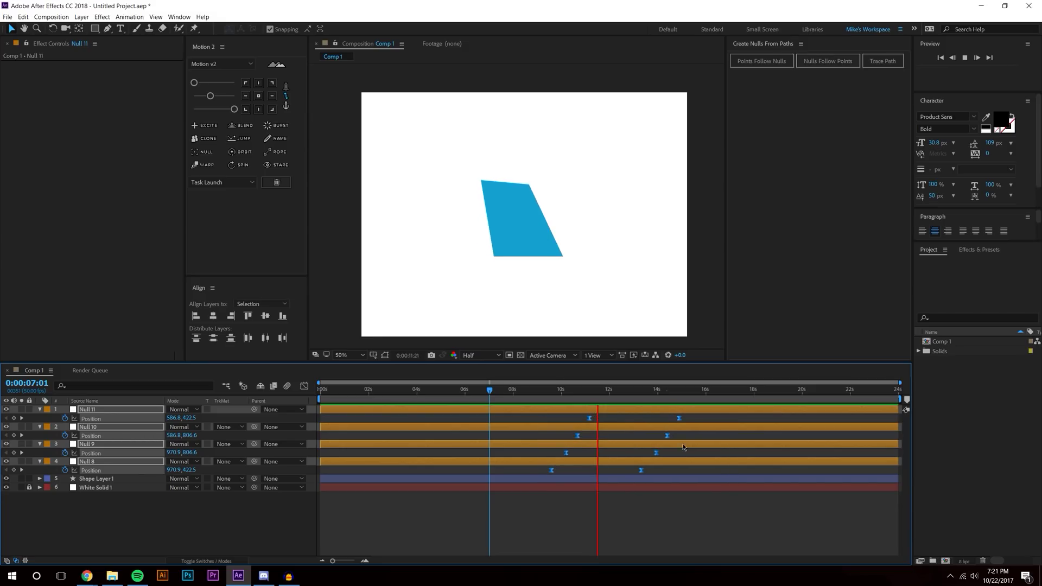
left_click_drag(678, 419, 625, 419, "alt")
left_click(541, 390)
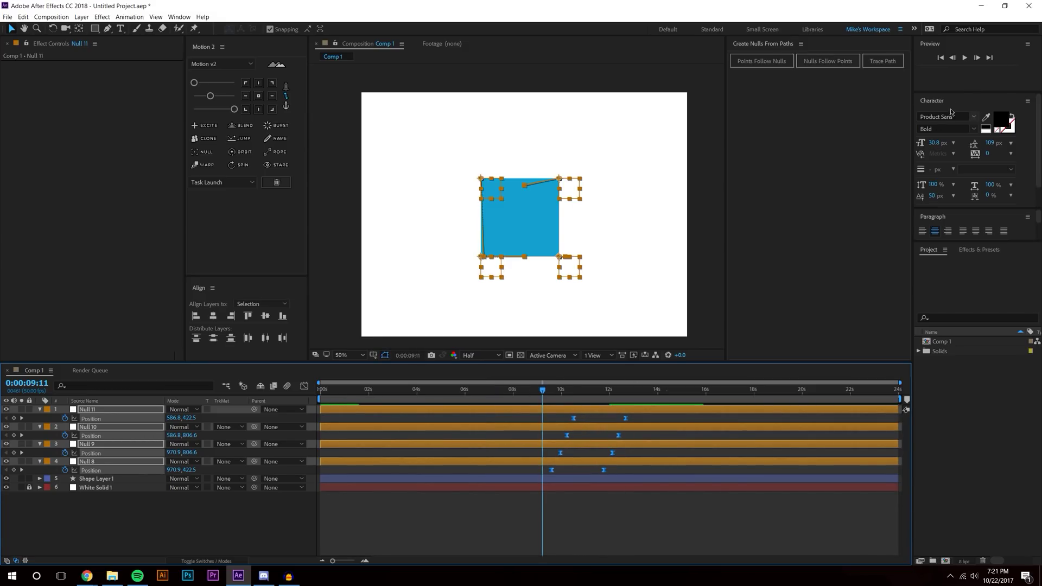
left_click(965, 58)
left_click(965, 58)
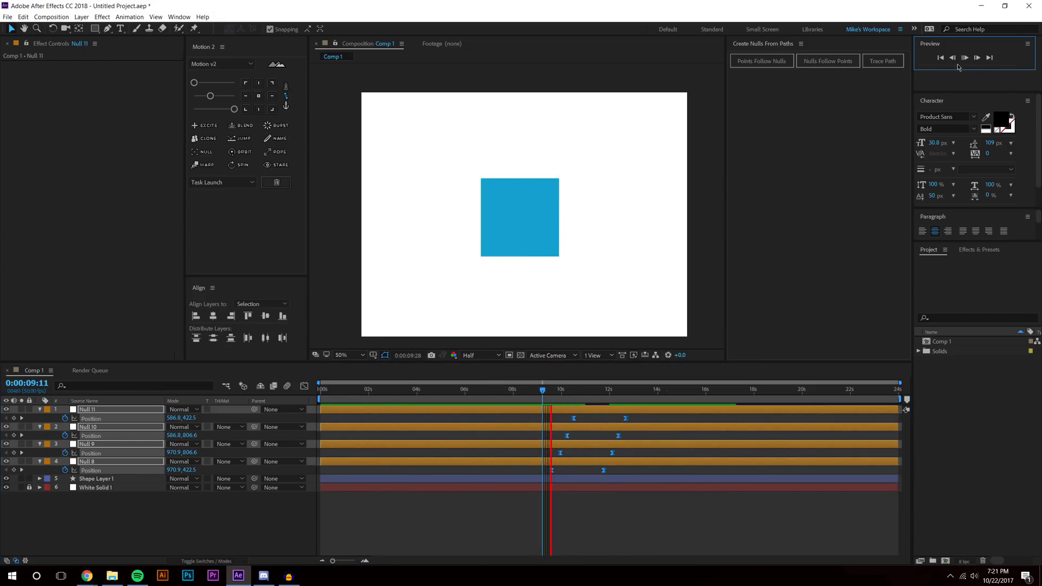
Preview the faster eased morph at 100% magnification, starting from 0:00:07:27.
left_click(543, 390)
left_click_drag(543, 390, 501, 390)
left_click(593, 551)
scroll(532, 204, "up", 2)
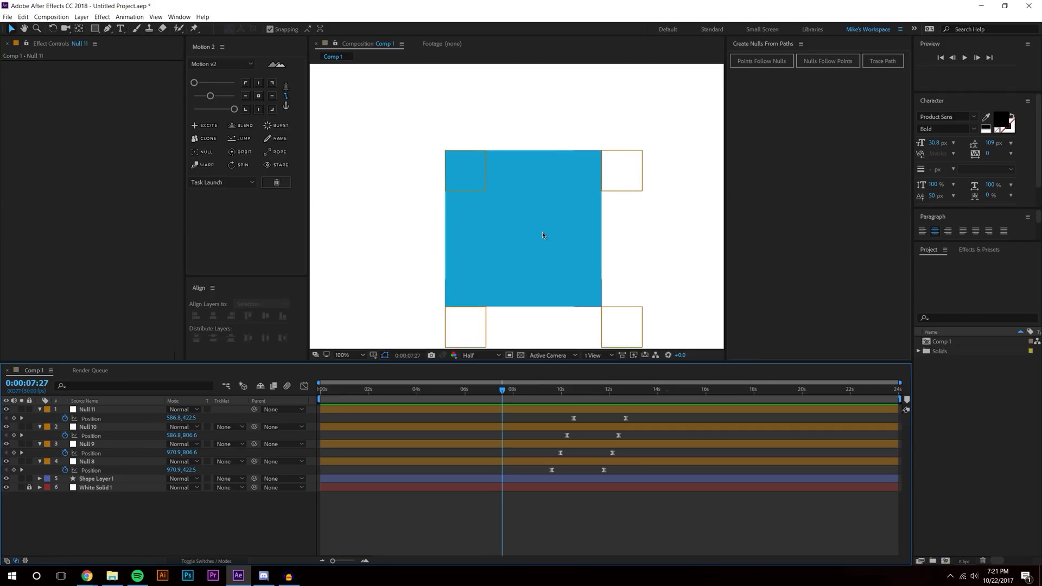
left_click(965, 58)
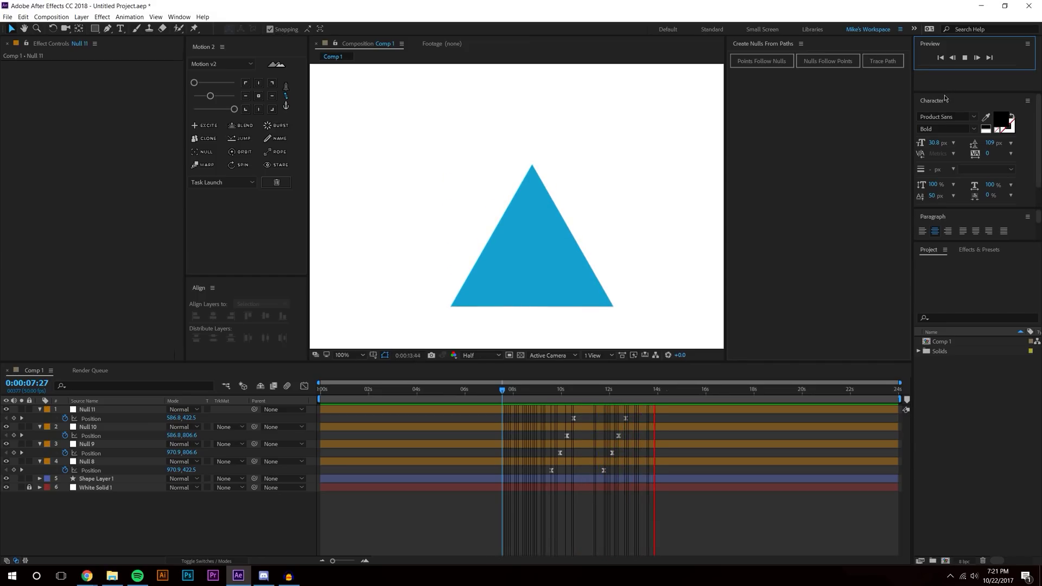
At 0:00:13:22, pull Null 8 out to about 1338.6, 308.8 and Null 9 to about 1376.1, 1006.5.
left_click(552, 398)
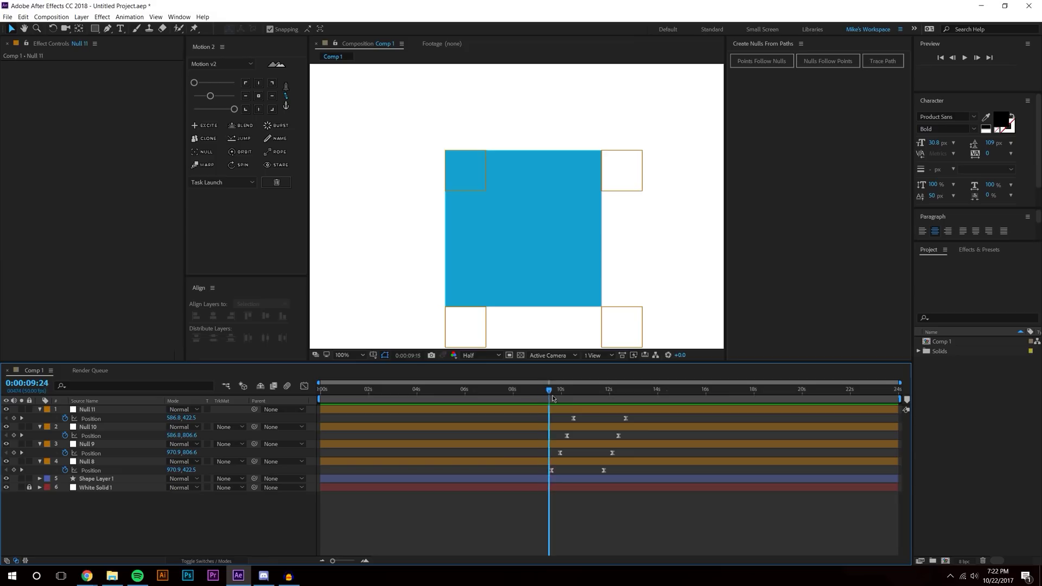
left_click_drag(552, 397, 643, 408)
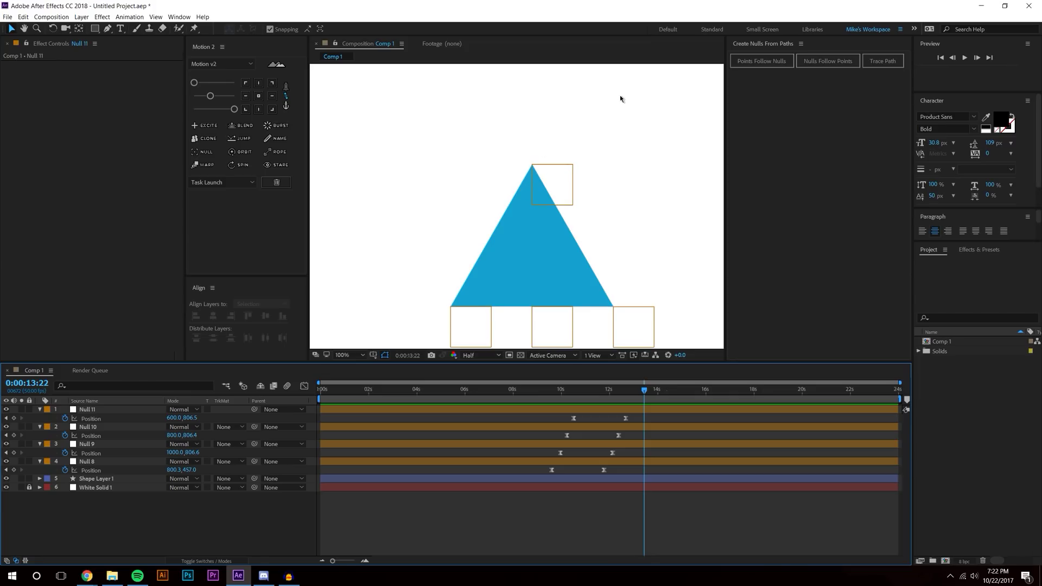
key("comma")
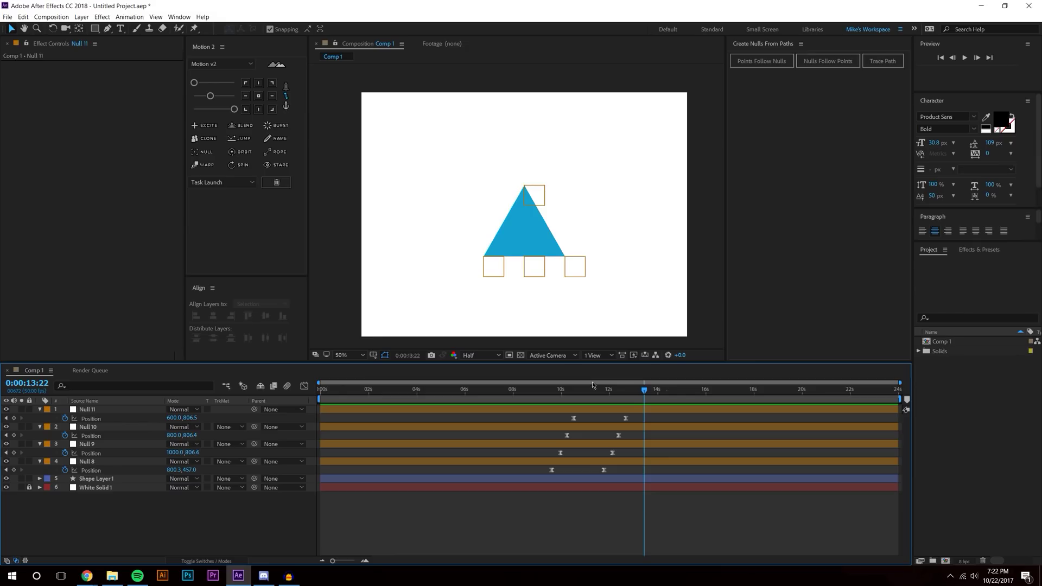
left_click(535, 187)
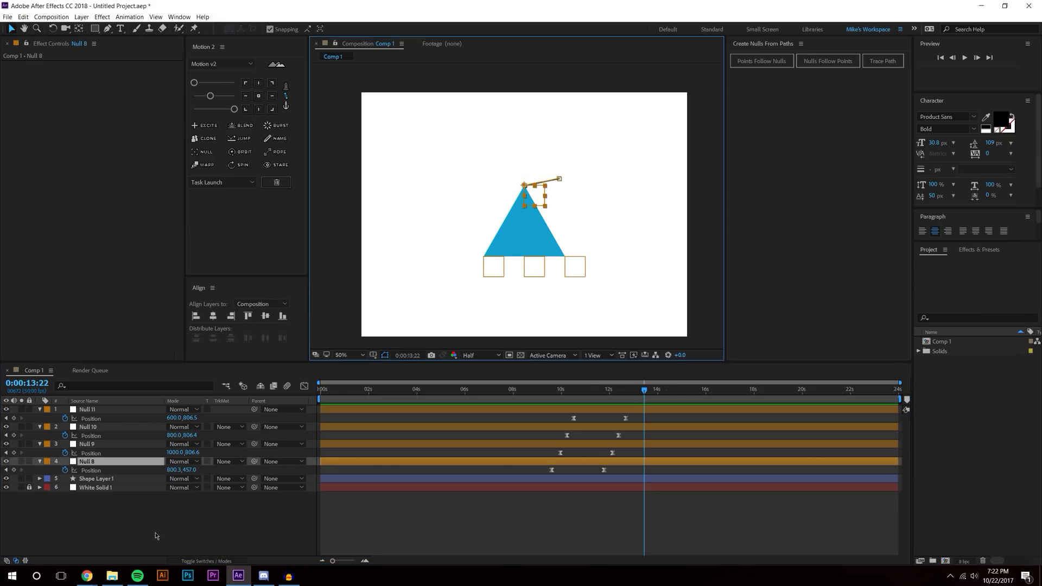
left_click(79, 465)
left_click_drag(525, 186, 635, 158)
left_click(571, 293)
left_click_drag(573, 265, 641, 297)
left_click(491, 258)
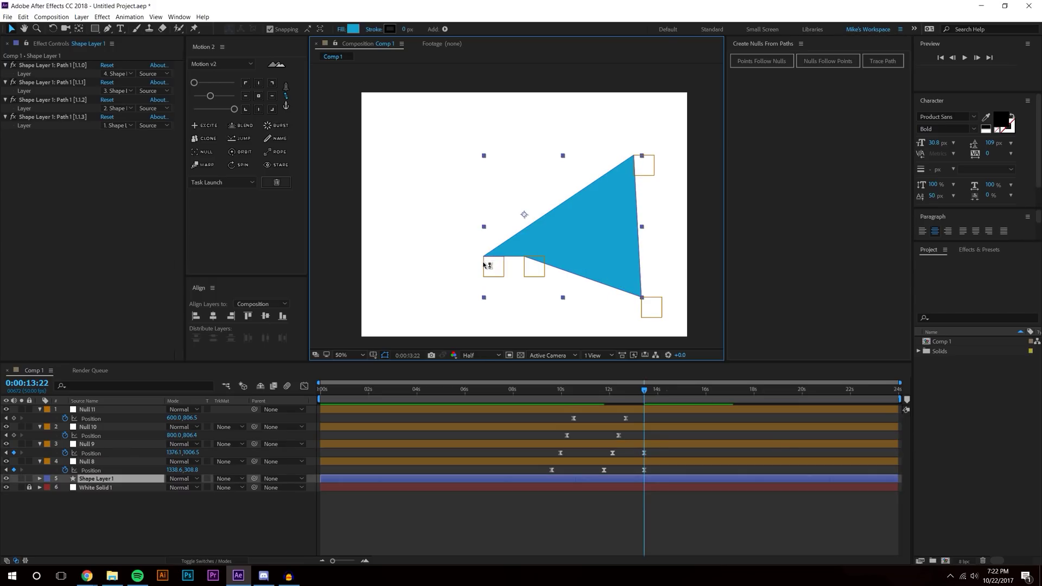
At 0:00:13:22, pull Null 10 down to about 792, 1032.3 and Null 11 off the canvas to about -399.8, 406.5.
left_click(231, 534)
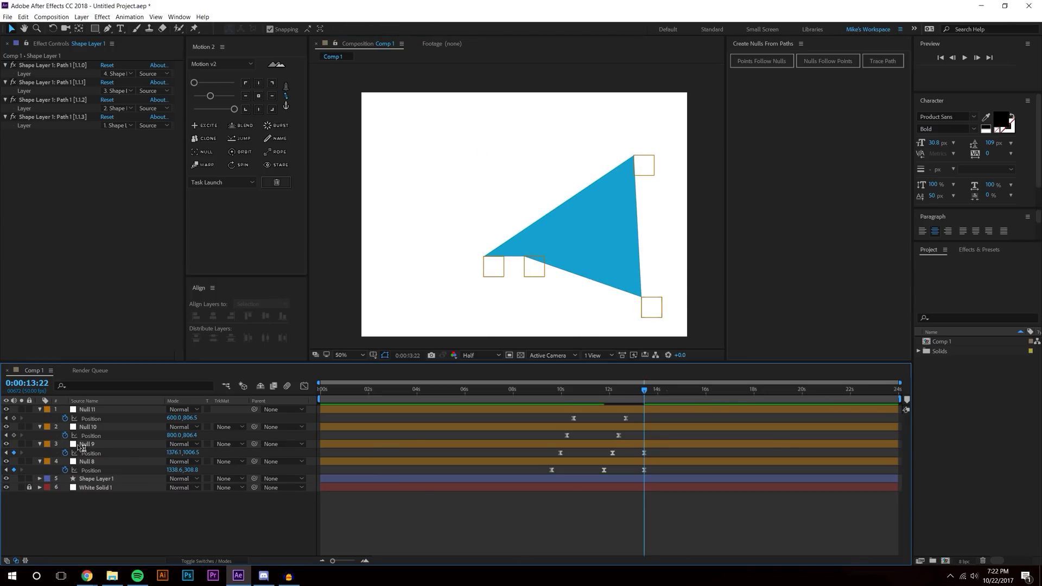
left_click(87, 443)
left_click(105, 428)
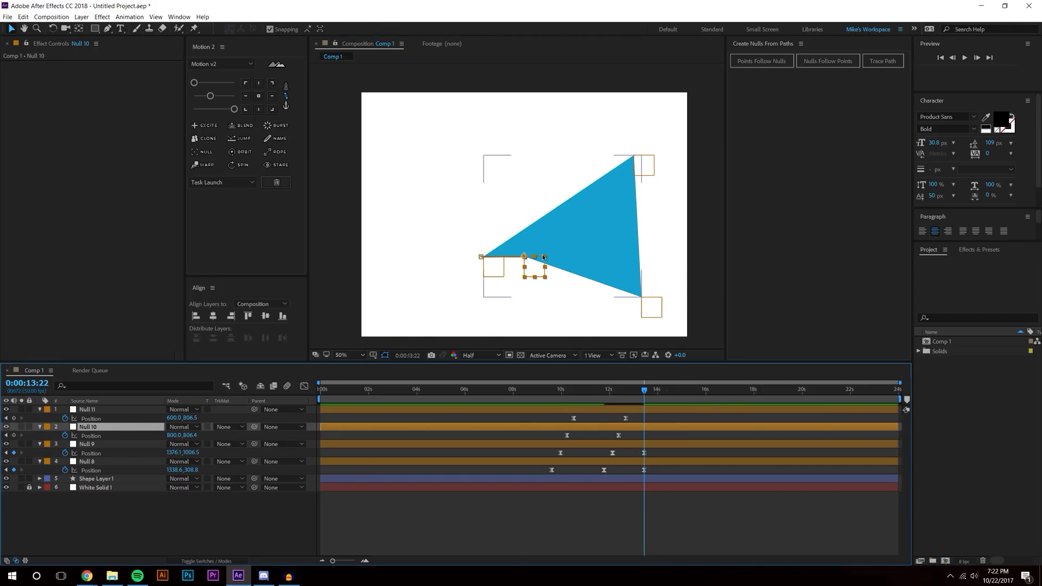
left_click_drag(523, 260, 521, 306)
left_click(491, 268)
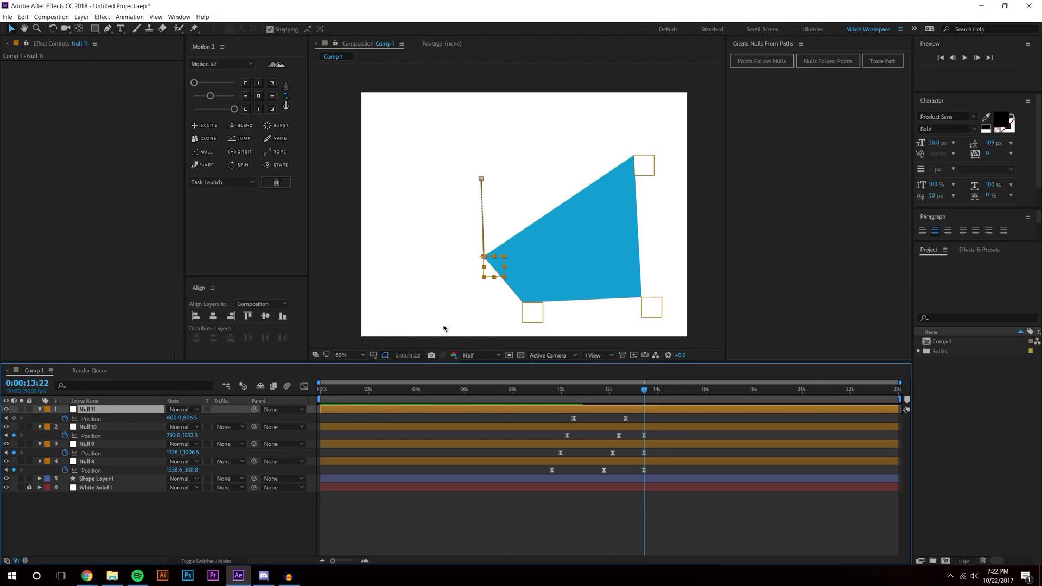
left_click_drag(485, 260, 293, 181)
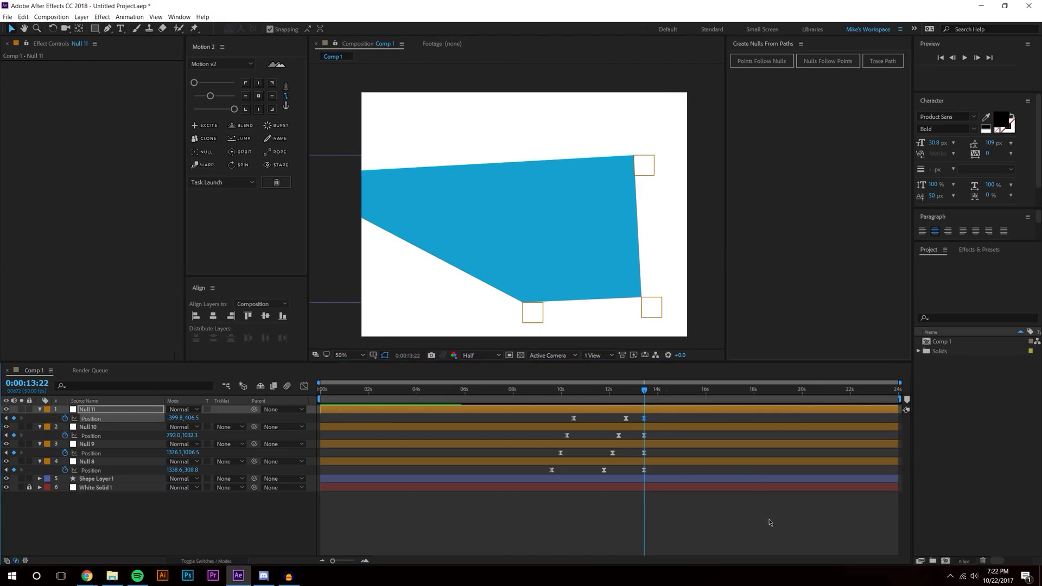
Preview the final morph from 0:00:09:36, and scrub the current time past the last keyframes to about 0:00:15:06.
left_click(554, 389)
left_click(964, 59)
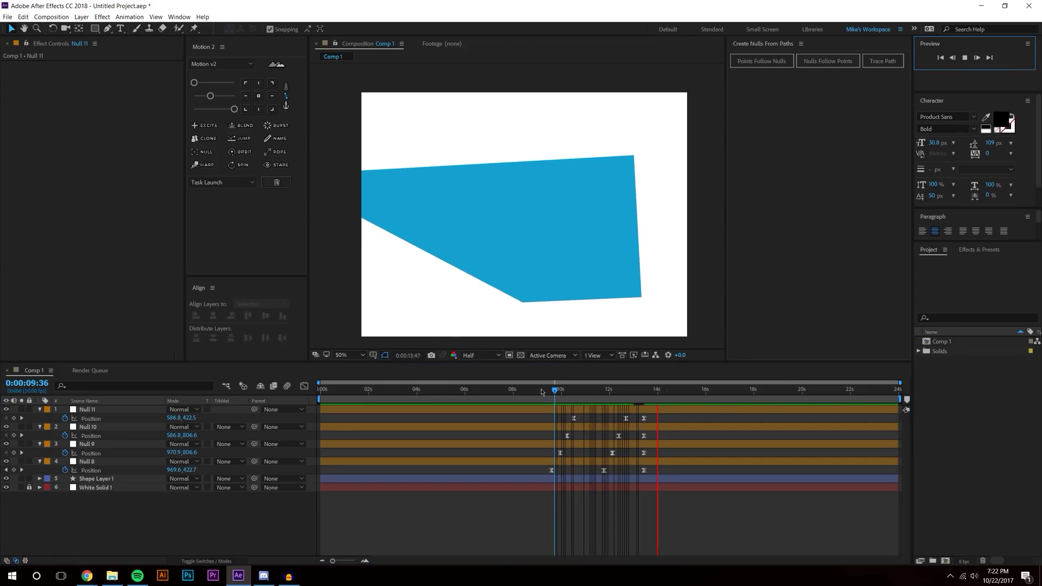
left_click_drag(555, 390, 685, 399)
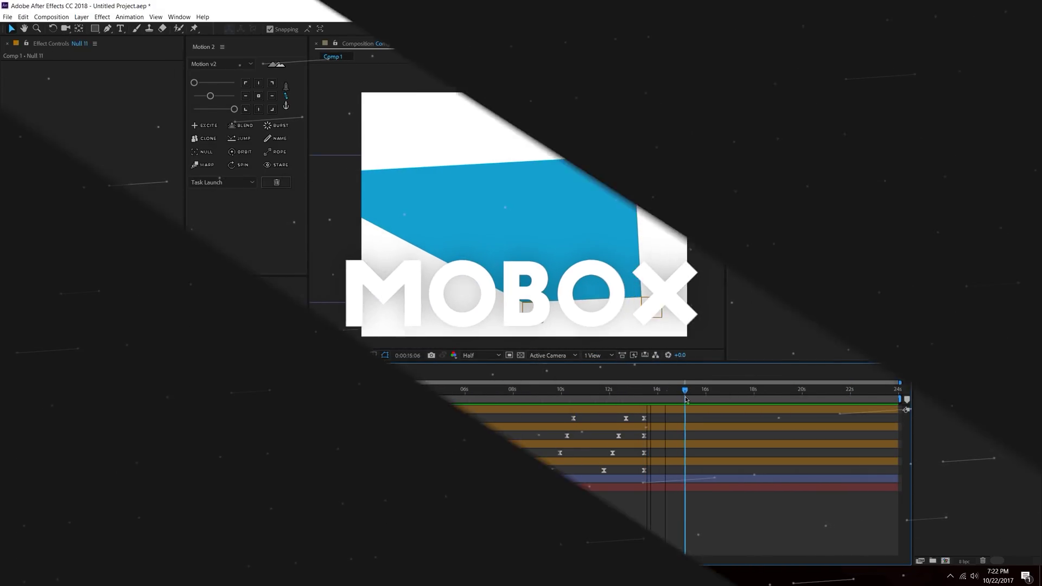